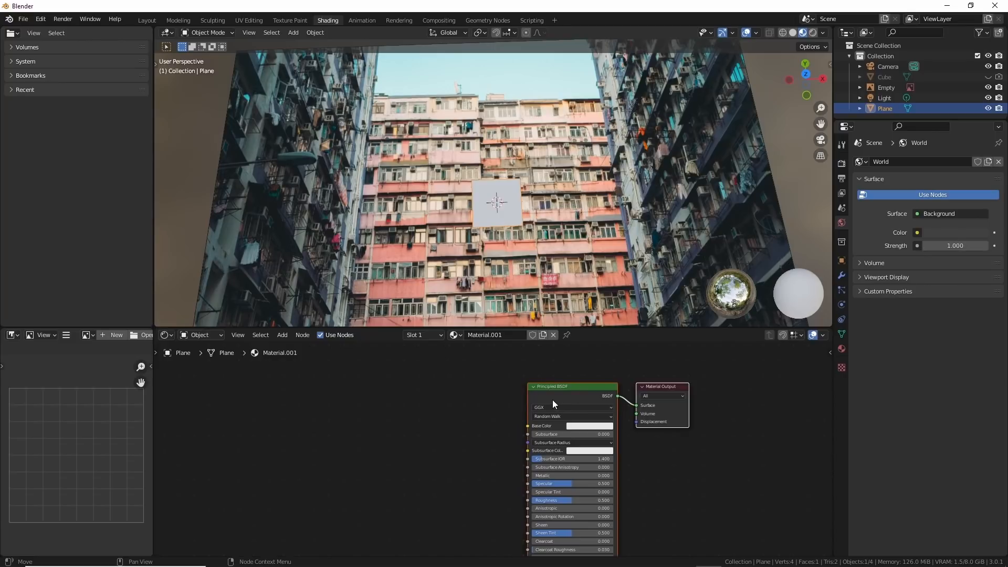
# Step: Add an image texture with mapping nodes to the plane's Principled BSDF and load pexels-jerry-wang-10783710.jpg into it
pyautogui.hotkey('ctrl', 't')
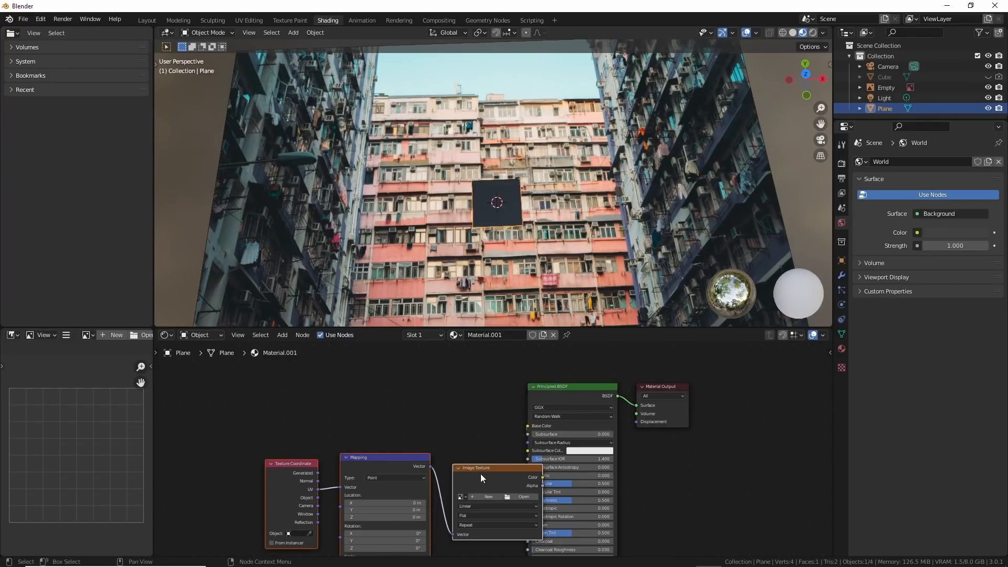
pyautogui.moveTo(480, 473); pyautogui.dragTo(484, 397)
pyautogui.scroll(3, 483, 396)
pyautogui.scroll(3, 483, 400)
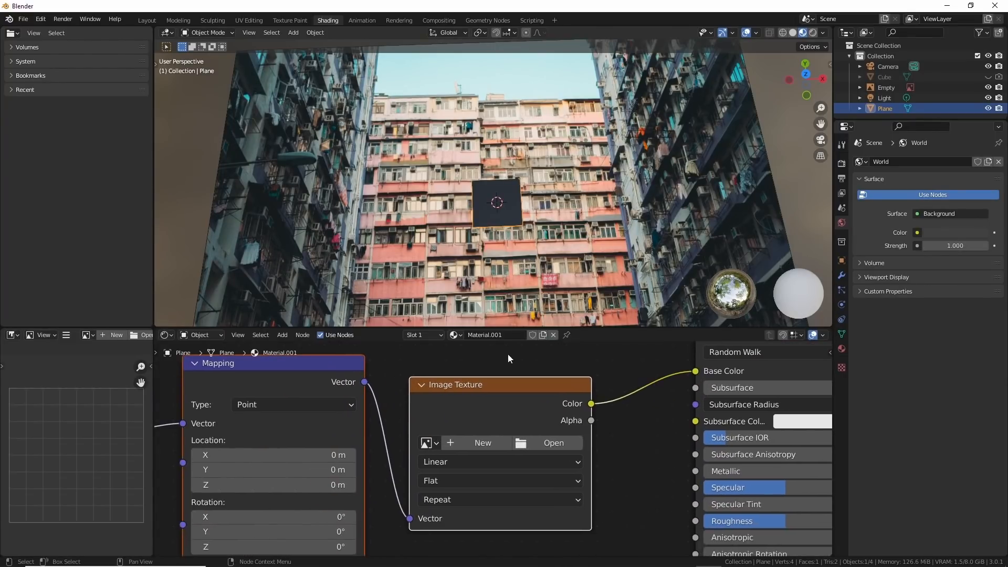
pyautogui.click(430, 444)
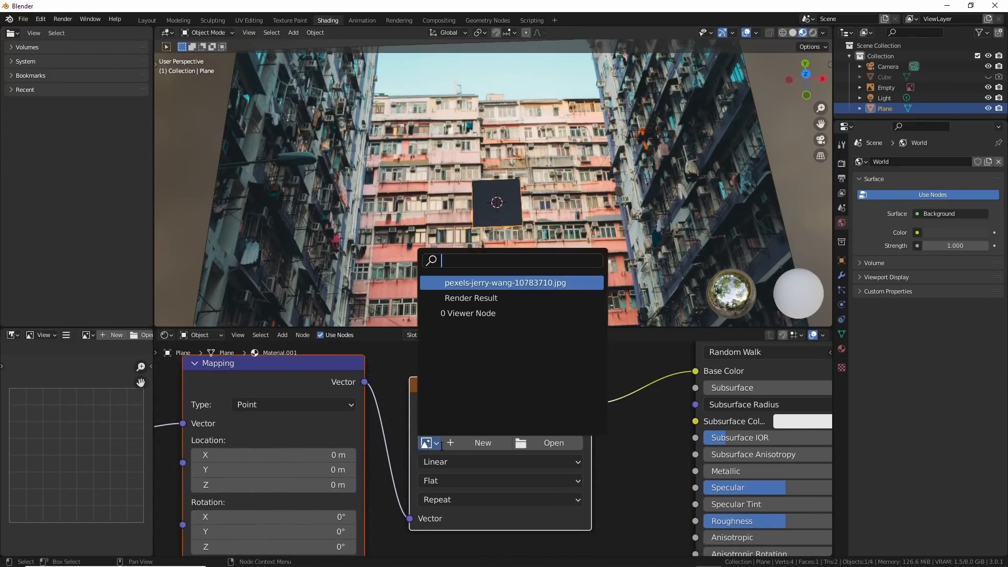
pyautogui.click(473, 282)
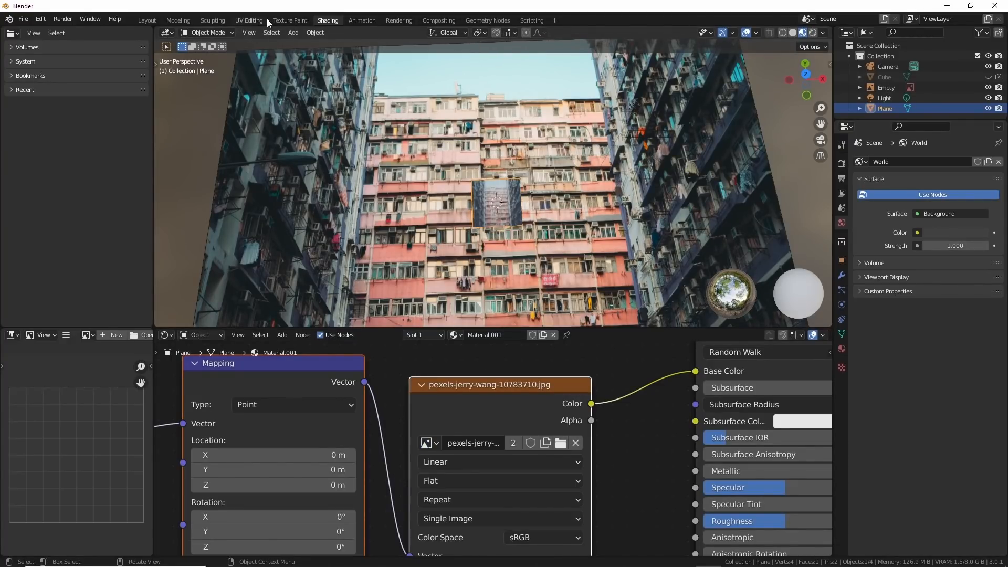
# Step: In the UV Editing workspace, move the plane's UVs so they frame a single apartment section of the building photo
pyautogui.click(246, 21)
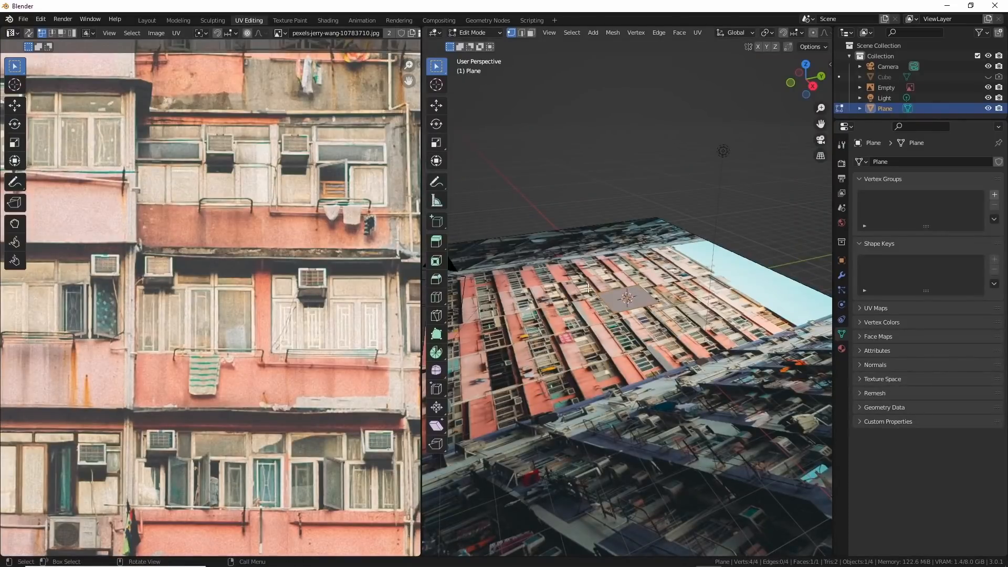
pyautogui.moveTo(608, 362); pyautogui.dragTo(656, 380, button='middle')
pyautogui.scroll(-5, 211, 362)
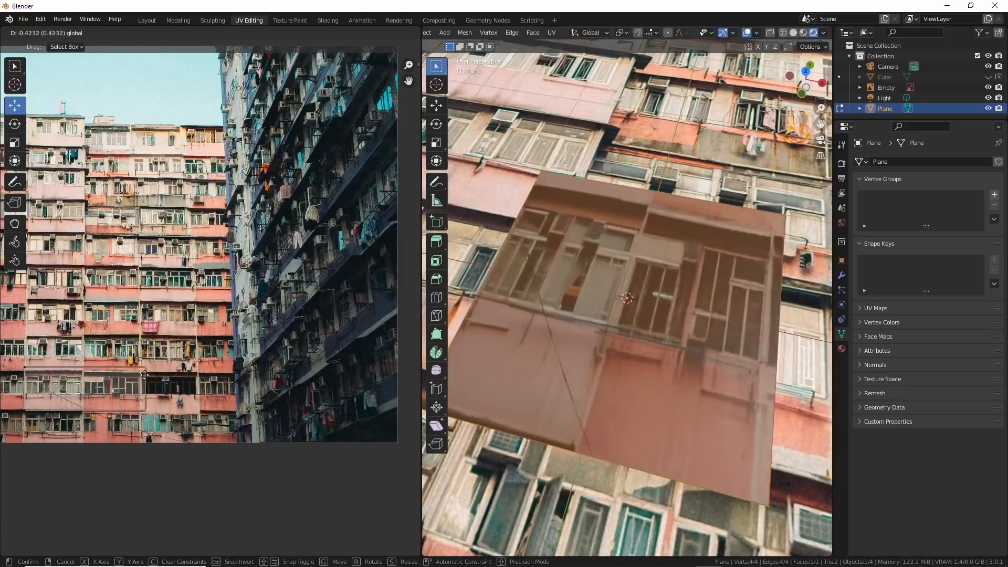
pyautogui.moveTo(144, 375); pyautogui.dragTo(216, 294)
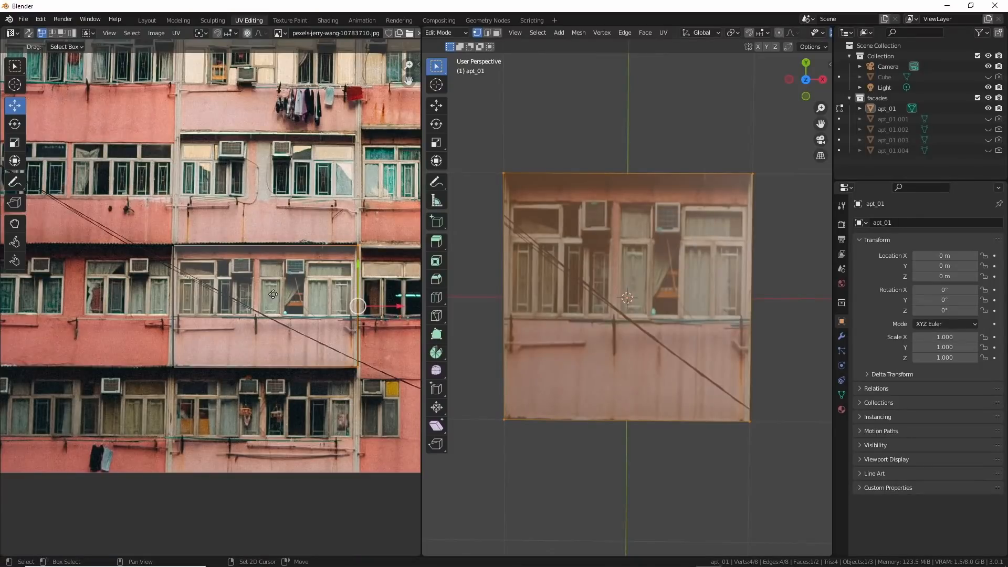
pyautogui.moveTo(368, 423); pyautogui.dragTo(339, 423, button='middle')
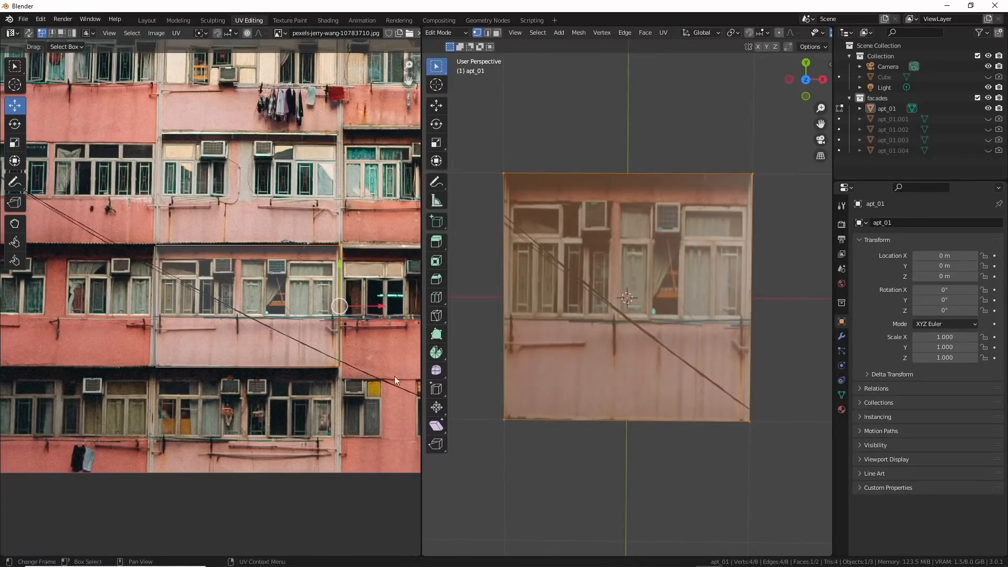
pyautogui.moveTo(482, 406); pyautogui.dragTo(780, 448)
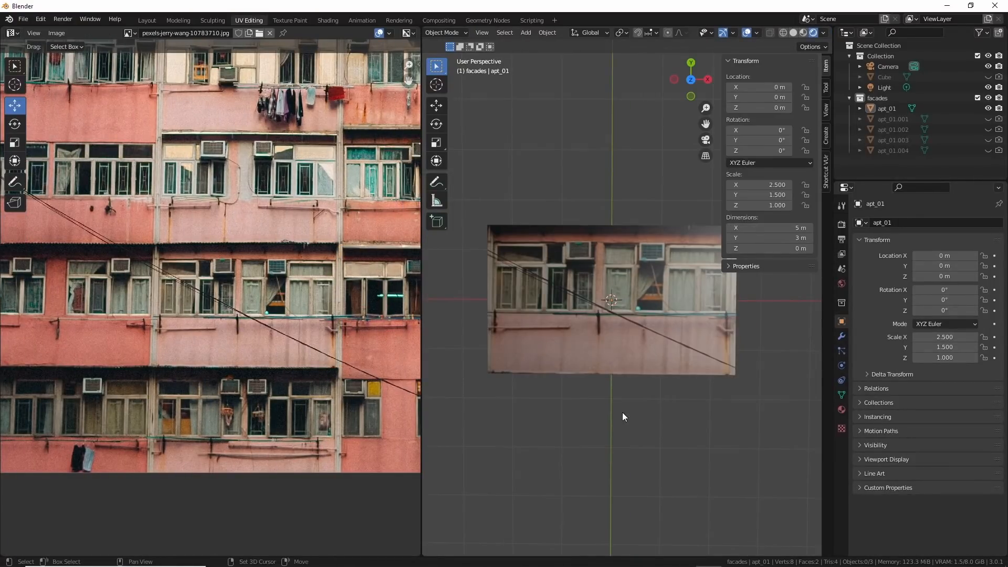
pyautogui.keyDown('shift'); pyautogui.moveTo(622, 411); pyautogui.dragTo(605, 450, button='middle'); pyautogui.keyUp('shift')
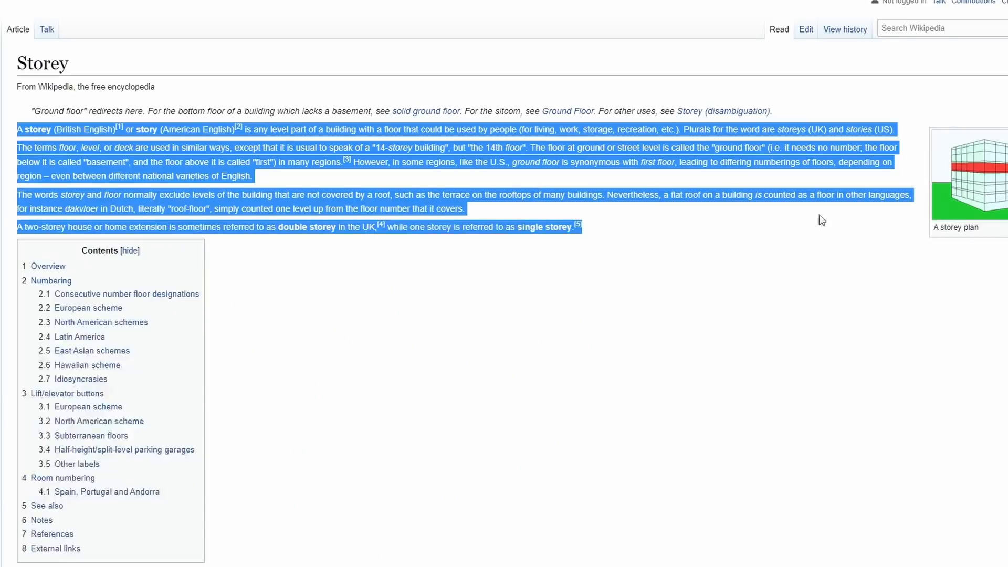
pyautogui.moveTo(820, 219); pyautogui.dragTo(608, 247)
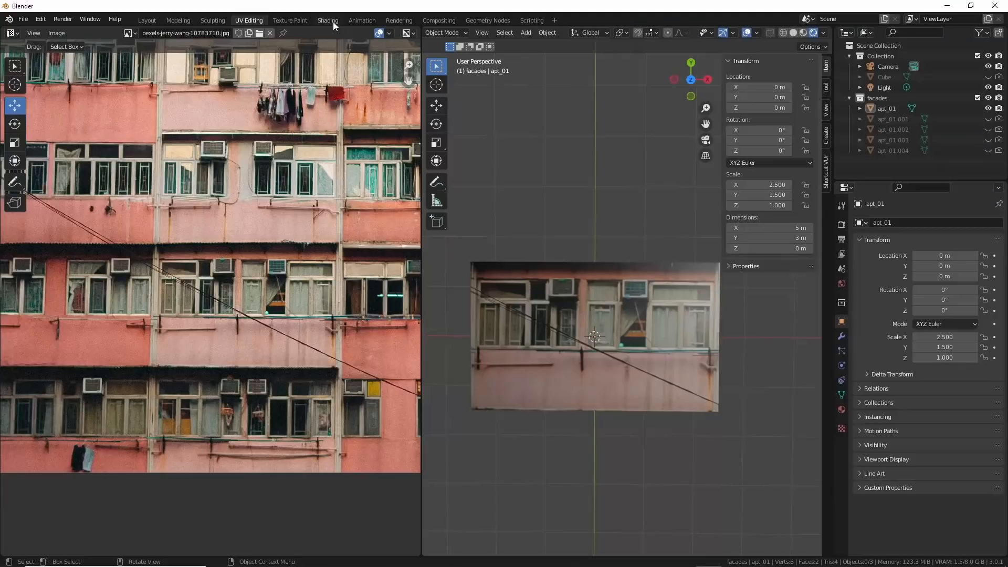
# Step: Set the facade material's roughness to 1.000 in the Shading workspace
pyautogui.click(330, 20)
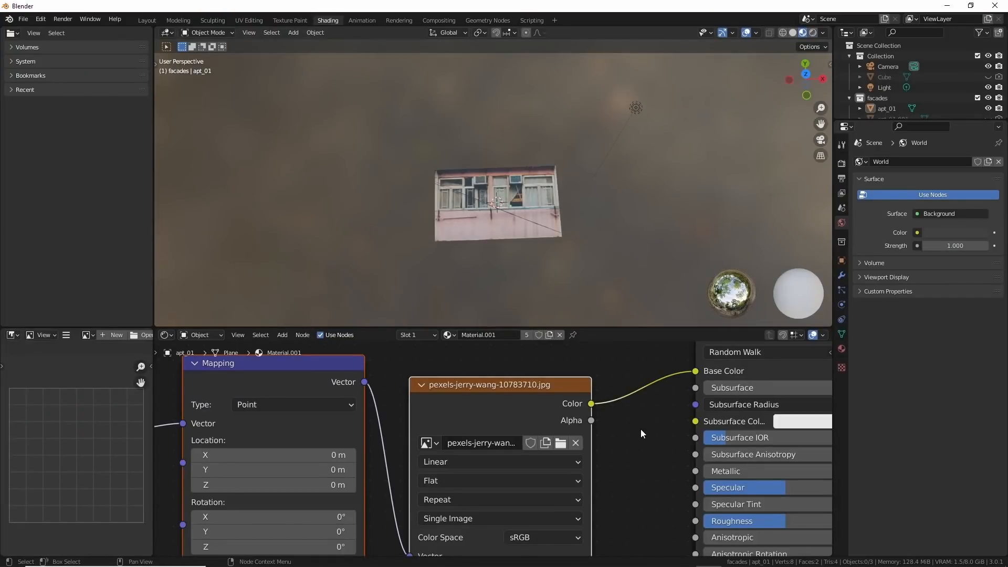
pyautogui.moveTo(641, 457); pyautogui.dragTo(571, 388, button='middle')
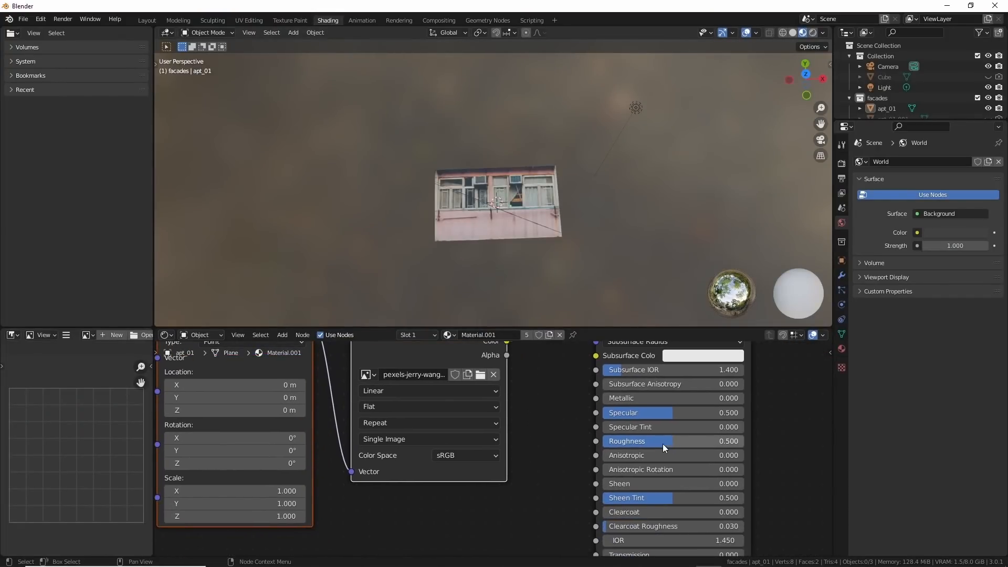
pyautogui.moveTo(669, 443); pyautogui.dragTo(743, 443)
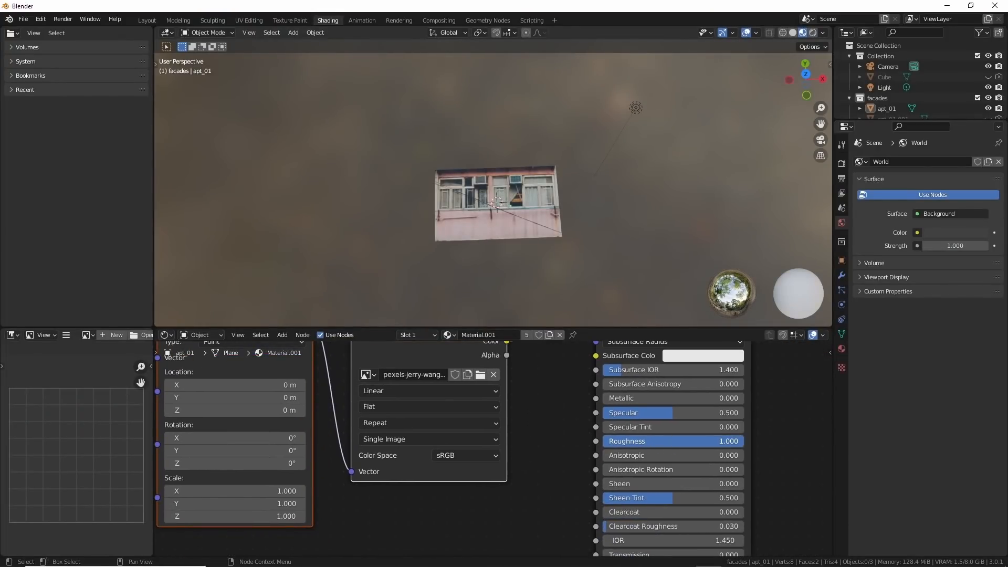
# Step: Show the apartment plane in rendered shading in the Layout workspace and frame it up close
pyautogui.click(146, 21)
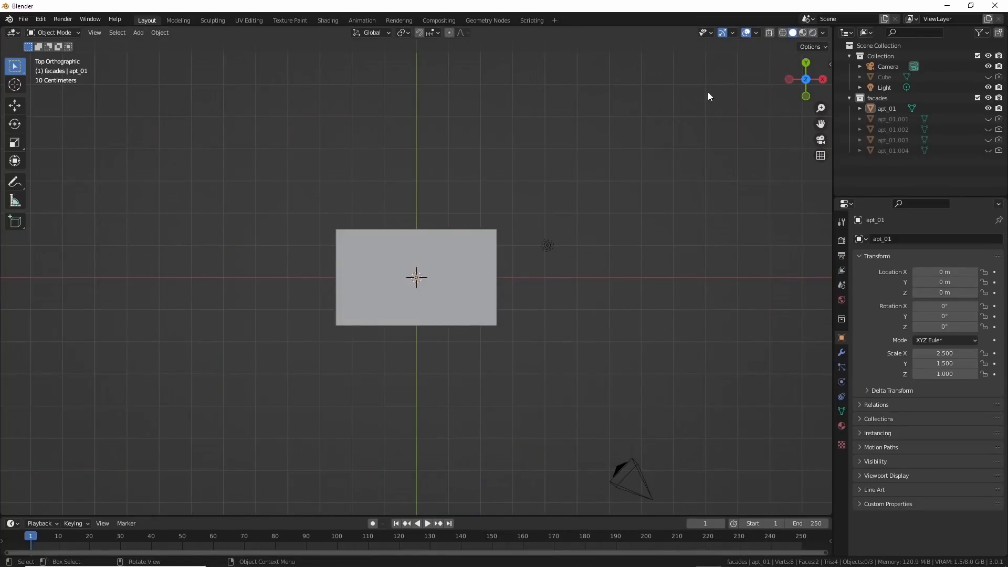
pyautogui.click(813, 33)
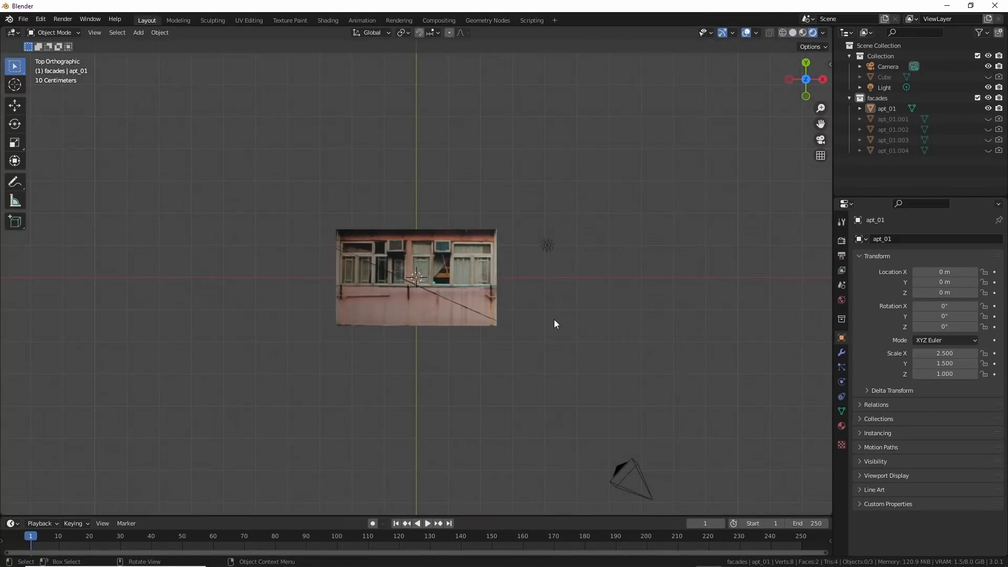
pyautogui.moveTo(556, 324)
pyautogui.mouseDown(button='middle')
pyautogui.moveTo(530, 272)
pyautogui.moveTo(565, 299)
pyautogui.moveTo(545, 322)
pyautogui.mouseUp(button='middle')
pyautogui.scroll(2, 546, 318)
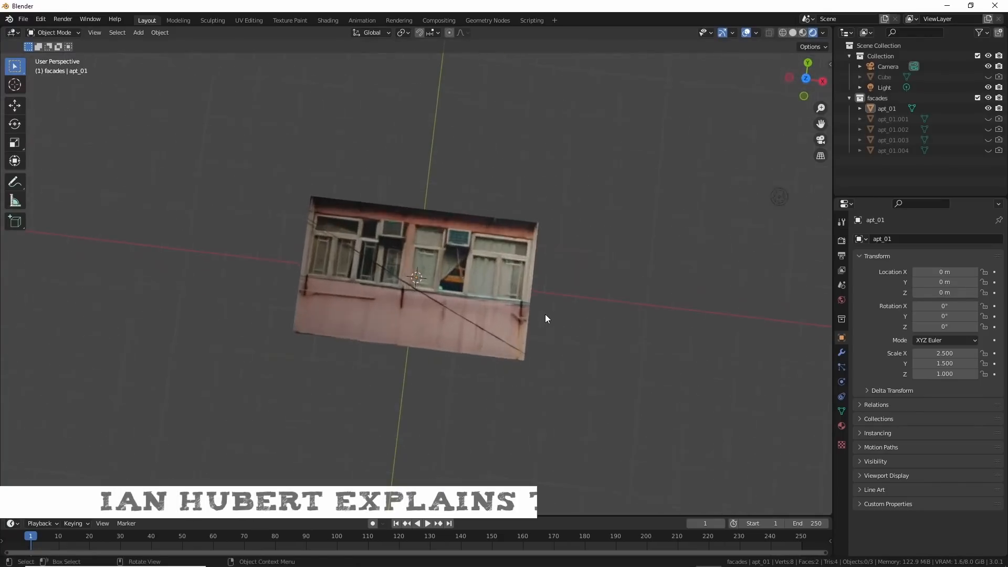
pyautogui.scroll(3, 545, 315)
pyautogui.moveTo(450, 328); pyautogui.dragTo(465, 323, button='middle')
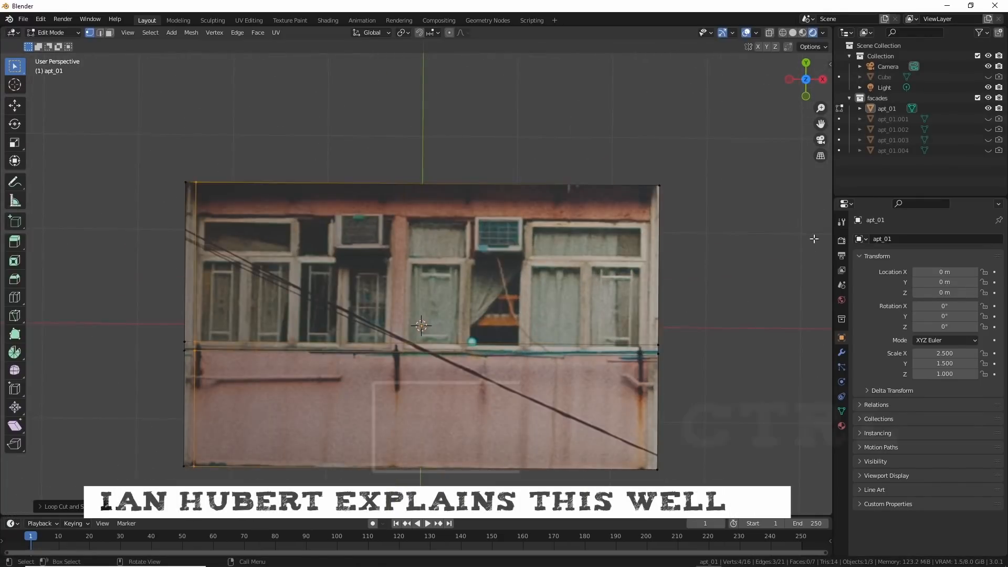
# Step: Add horizontal loop cuts to the facade along the window sill and the crossbar between the upper and lower panes
pyautogui.hotkey('ctrl', 'r')
pyautogui.click(277, 348)
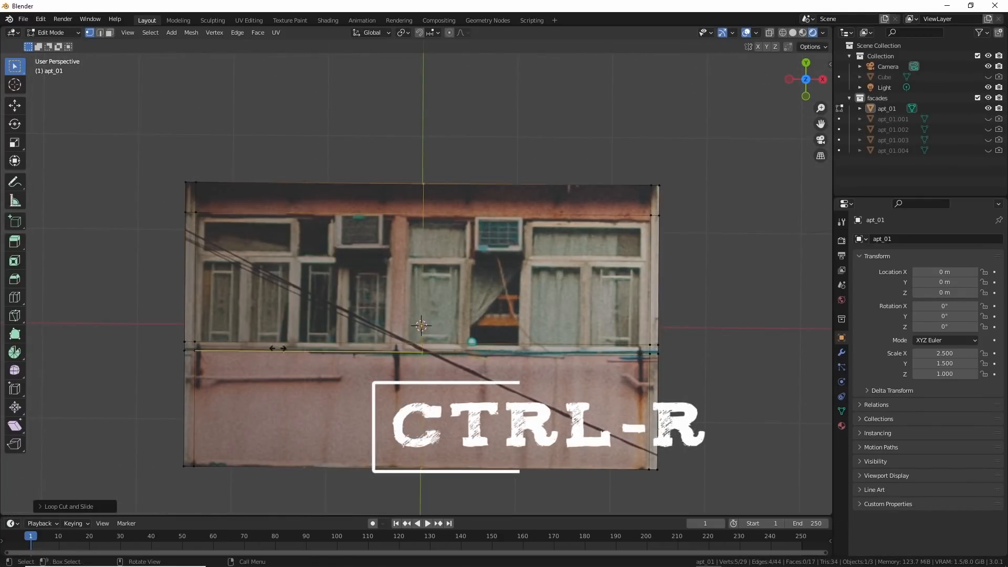
pyautogui.click(146, 344)
pyautogui.hotkey('ctrl', 'r')
pyautogui.click(191, 278)
pyautogui.click(192, 258)
pyautogui.hotkey('ctrl', 'r')
pyautogui.click(669, 265)
pyautogui.click(670, 231)
# Step: Add vertical loop cuts along the frame edges of the facade's right-hand windows
pyautogui.hotkey('ctrl', 'r')
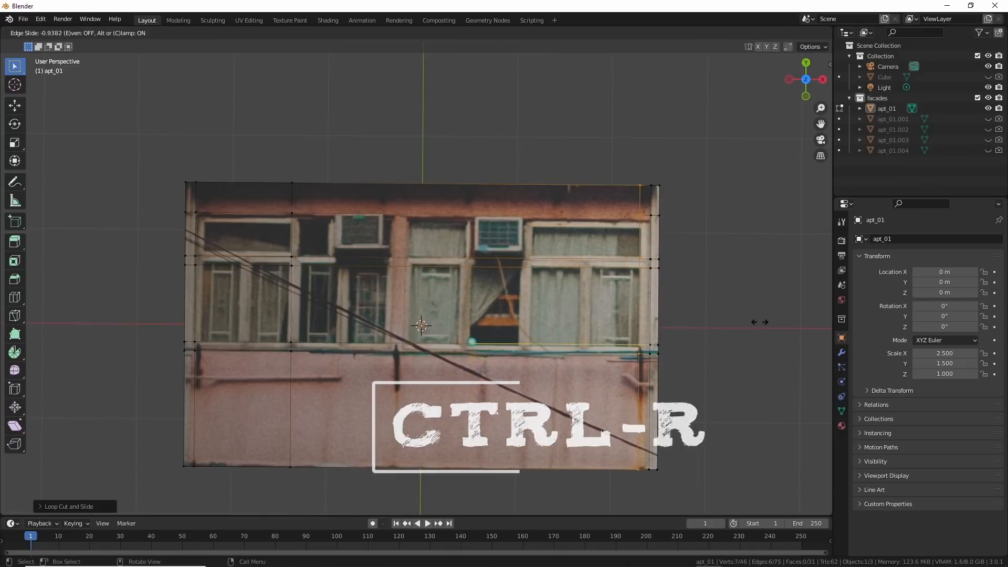
pyautogui.click(711, 252)
pyautogui.hotkey('ctrl', 'r')
pyautogui.click(551, 220)
pyautogui.click(531, 213)
pyautogui.hotkey('ctrl', 'r')
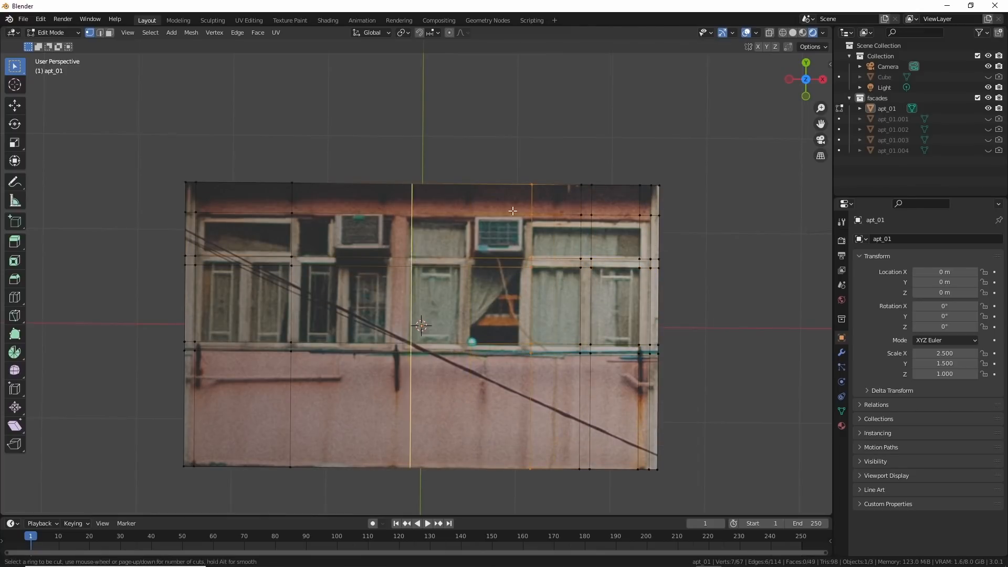
pyautogui.click(496, 205)
pyautogui.click(603, 194)
pyautogui.hotkey('ctrl', 'r')
pyautogui.click(468, 189)
pyautogui.click(532, 185)
# Step: Add vertical loop cuts along the frame edges of the facade's middle and left-hand windows
pyautogui.hotkey('ctrl', 'r')
pyautogui.click(450, 186)
pyautogui.click(534, 182)
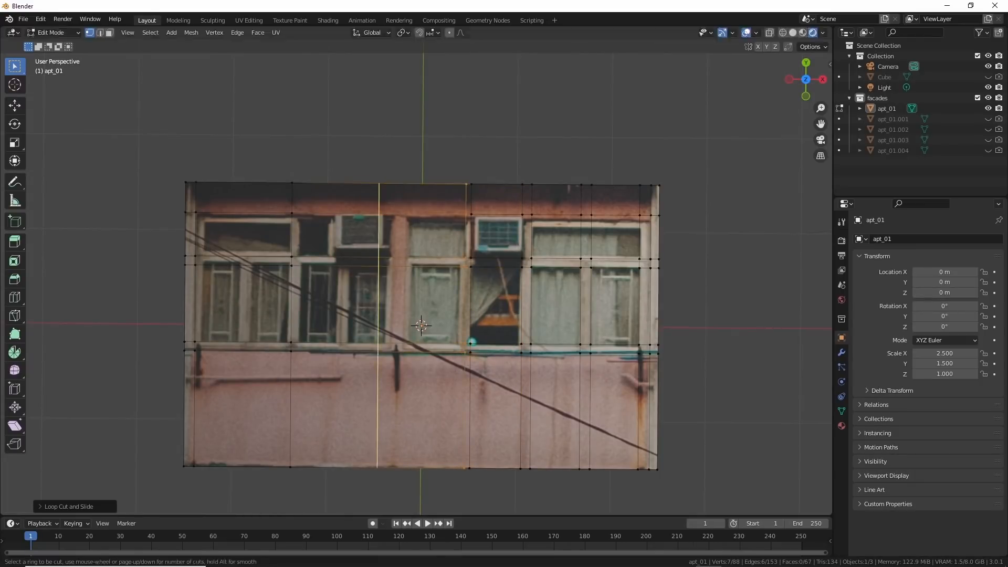
pyautogui.click(414, 199)
pyautogui.click(445, 187)
pyautogui.hotkey('ctrl', 'r')
pyautogui.click(394, 193)
pyautogui.click(432, 191)
pyautogui.hotkey('ctrl', 'r')
pyautogui.click(298, 199)
pyautogui.click(265, 193)
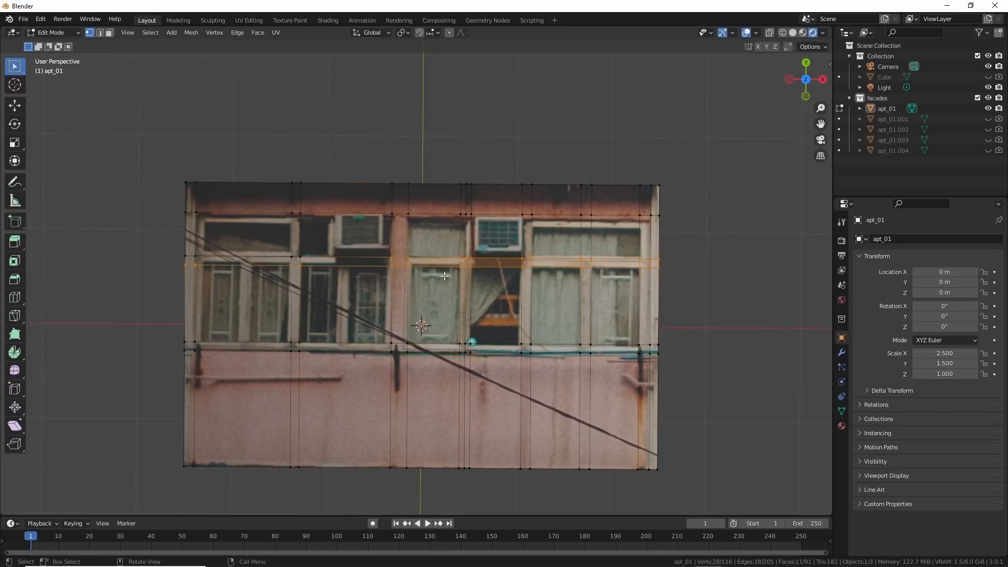
# Step: Box-select the UV points along the left part of the window crossbar in the UV Editing workspace
pyautogui.scroll(3, 444, 276)
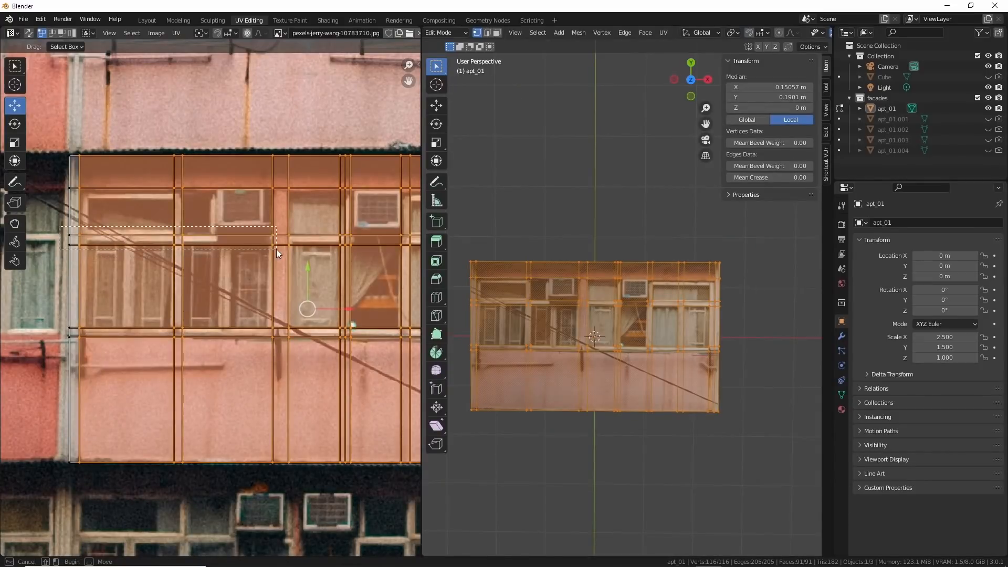
pyautogui.moveTo(276, 248); pyautogui.dragTo(276, 249)
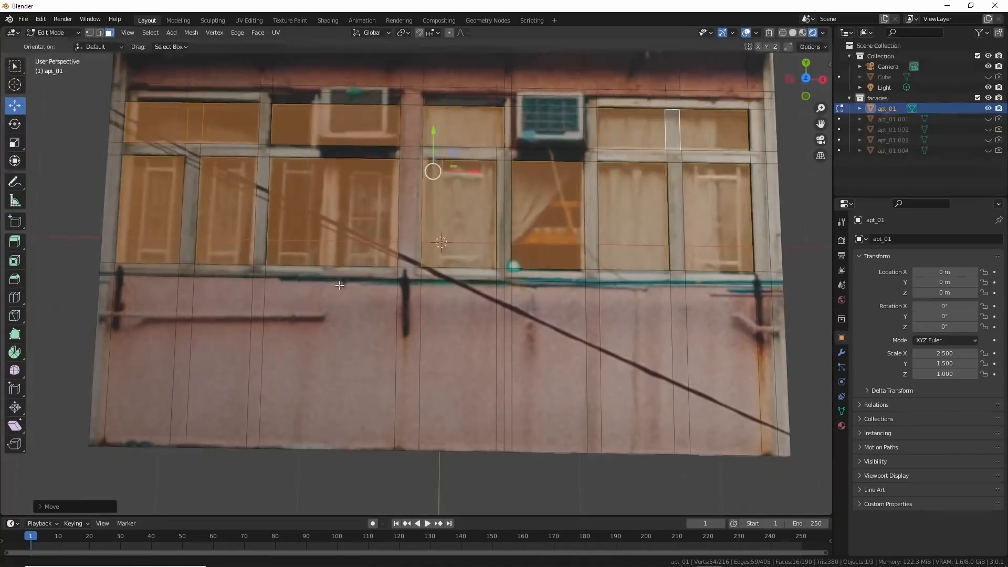
# Step: Select the wall strip below the windows, and extrude both air conditioner faces outward by about 0.19 m
pyautogui.click(220, 362)
pyautogui.keyDown('ctrl'); pyautogui.click(409, 362); pyautogui.keyUp('ctrl')
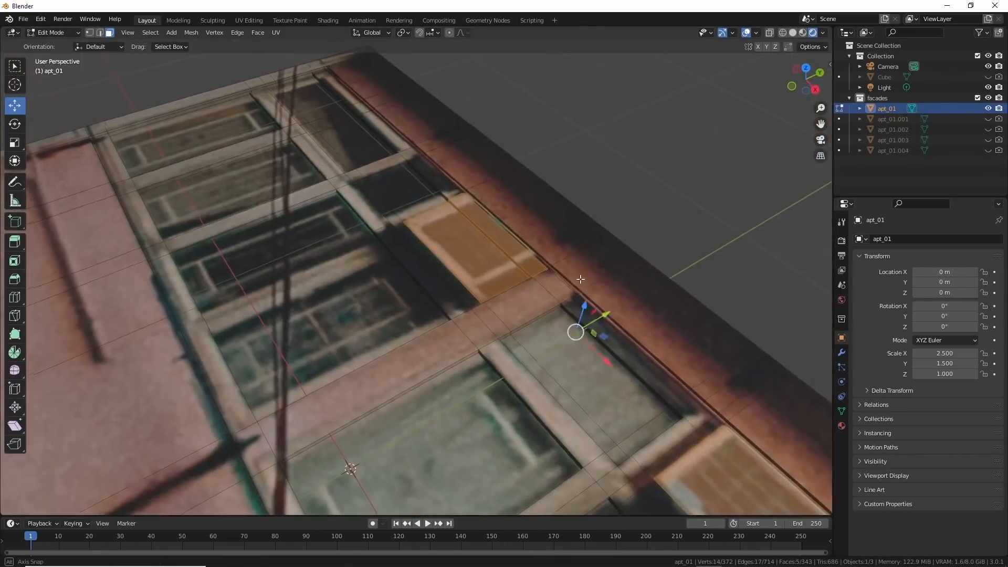
pyautogui.press('e')
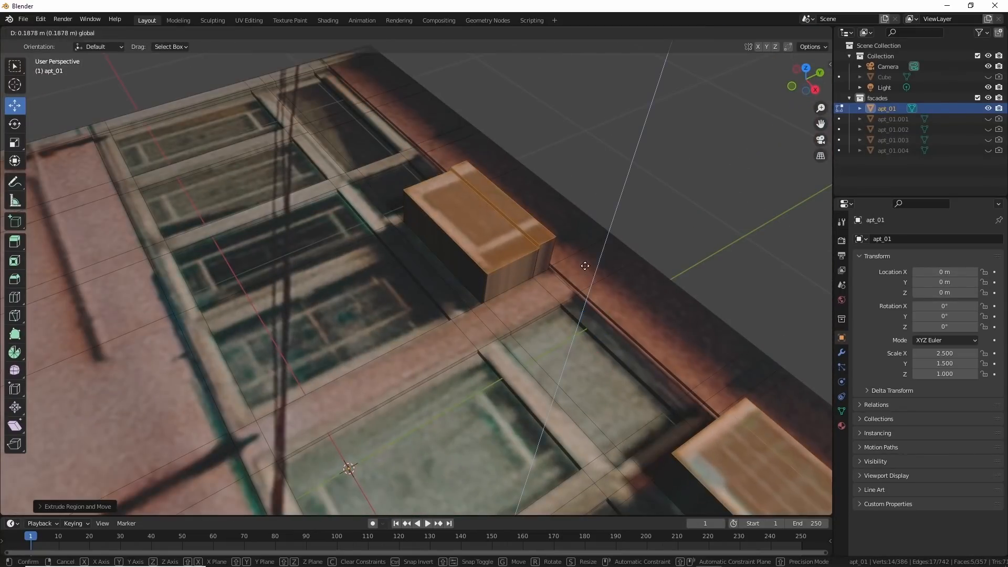
pyautogui.click(584, 307)
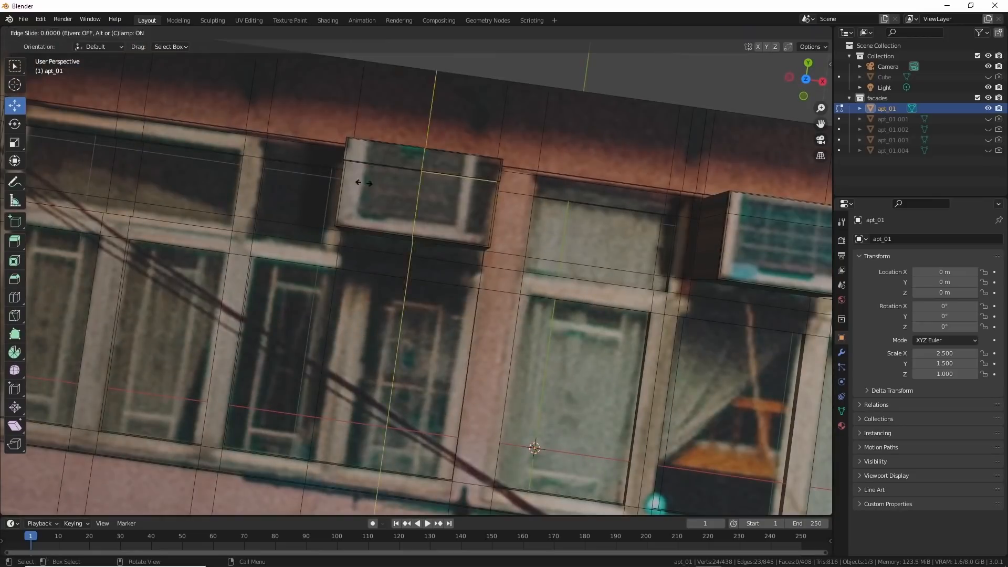
# Step: Add a vertical loop cut through the left air conditioner and inset the front faces of both air conditioners
pyautogui.hotkey('ctrl', 'r')
pyautogui.click(448, 295)
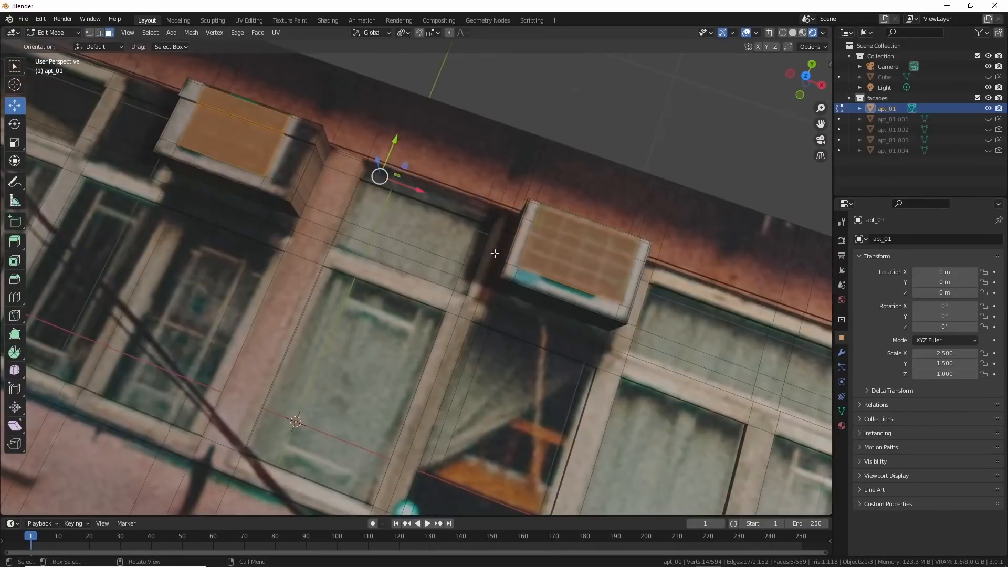
pyautogui.press('i')
pyautogui.click(401, 252)
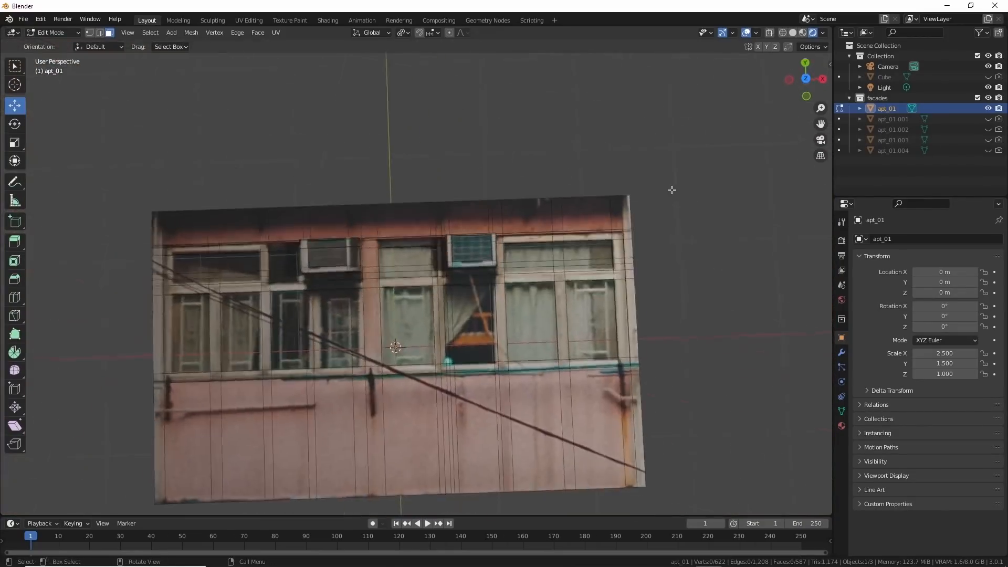
# Step: Stand the facade object upright by setting its X rotation to 90°
pyautogui.scroll(-5, 706, 221)
pyautogui.moveTo(701, 235); pyautogui.dragTo(703, 199, button='middle')
pyautogui.press('n')
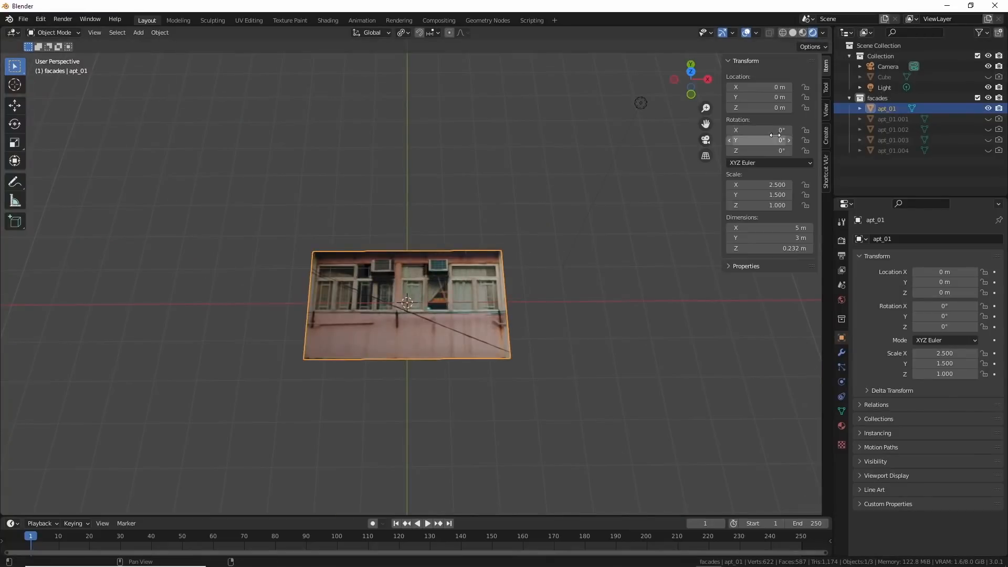
pyautogui.click(768, 130)
pyautogui.write('90')
pyautogui.press('Return')
# Step: Extrude the facade's outer border backward by about 0.38 m to give the wall depth, and clear the selection
pyautogui.press('Tab')
pyautogui.moveTo(483, 345); pyautogui.dragTo(515, 286, button='middle')
pyautogui.press('e')
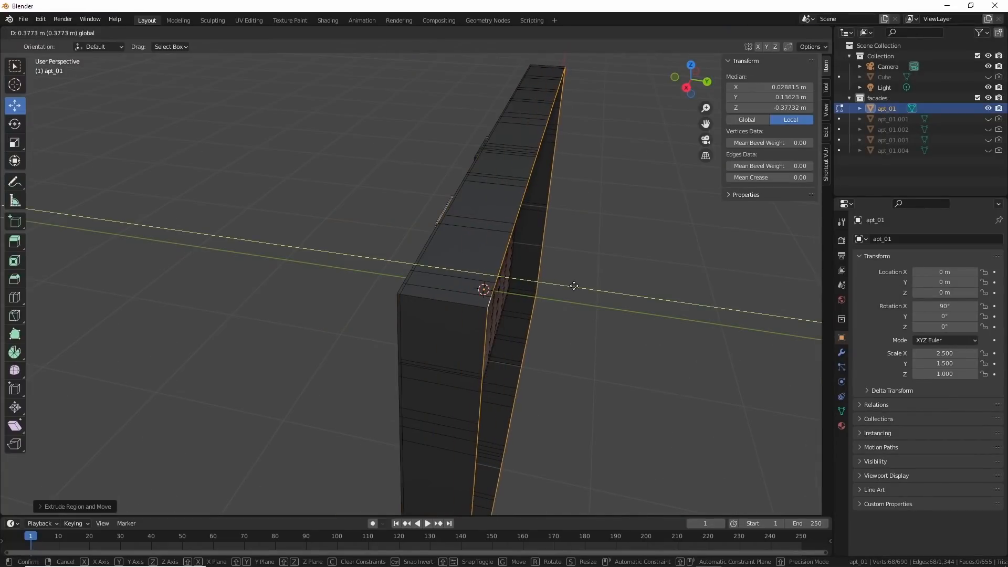
pyautogui.click(574, 286)
pyautogui.hotkey('alt', 'a')
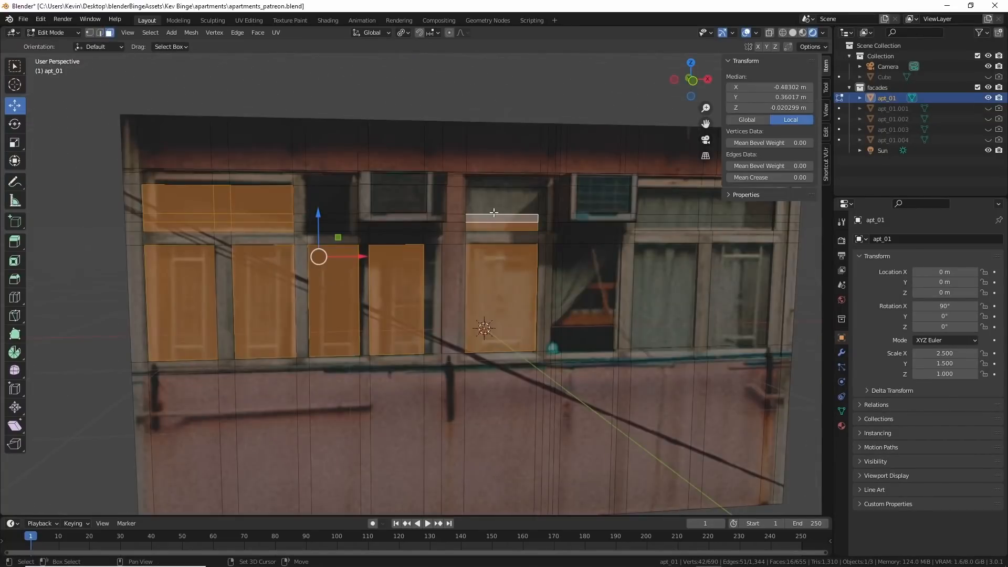
# Step: Select the window-pane faces and set the windows material's roughness to 0.039
pyautogui.keyDown('shift'); pyautogui.click(575, 288); pyautogui.keyUp('shift')
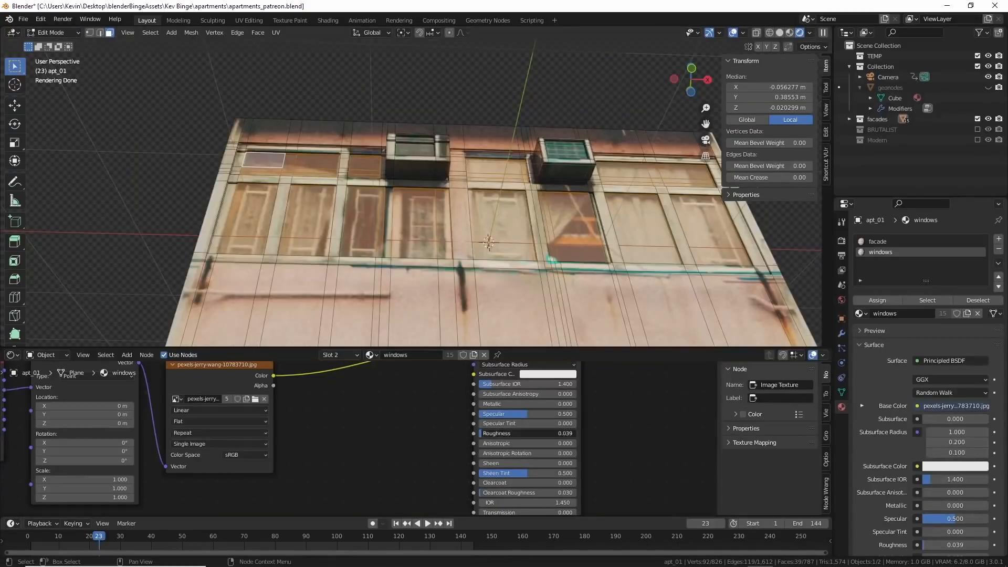
pyautogui.moveTo(482, 433)
pyautogui.mouseDown()
pyautogui.moveTo(556, 433)
pyautogui.moveTo(489, 433)
pyautogui.mouseUp()
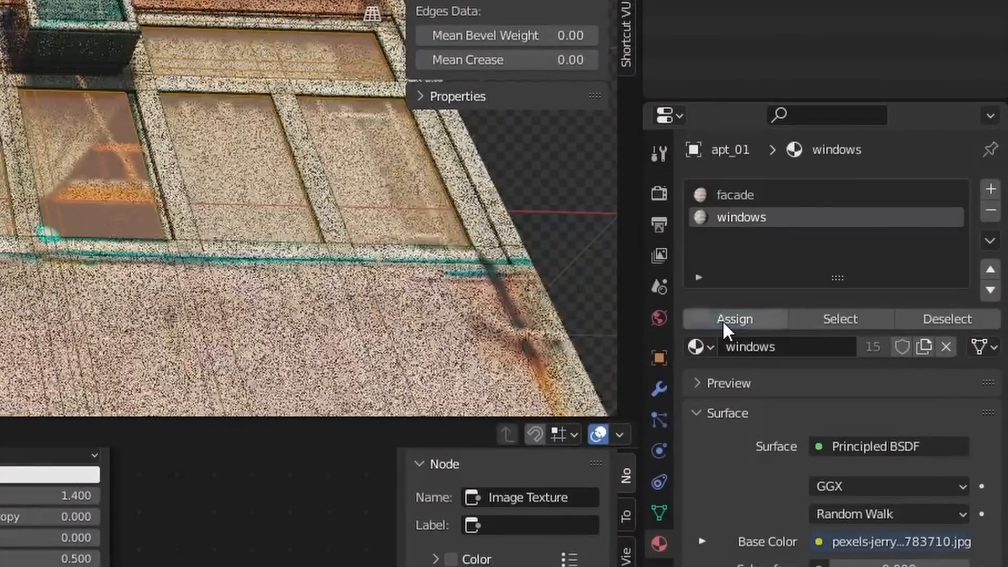
# Step: Assign the windows material to the selected window-pane faces
pyautogui.click(872, 302)
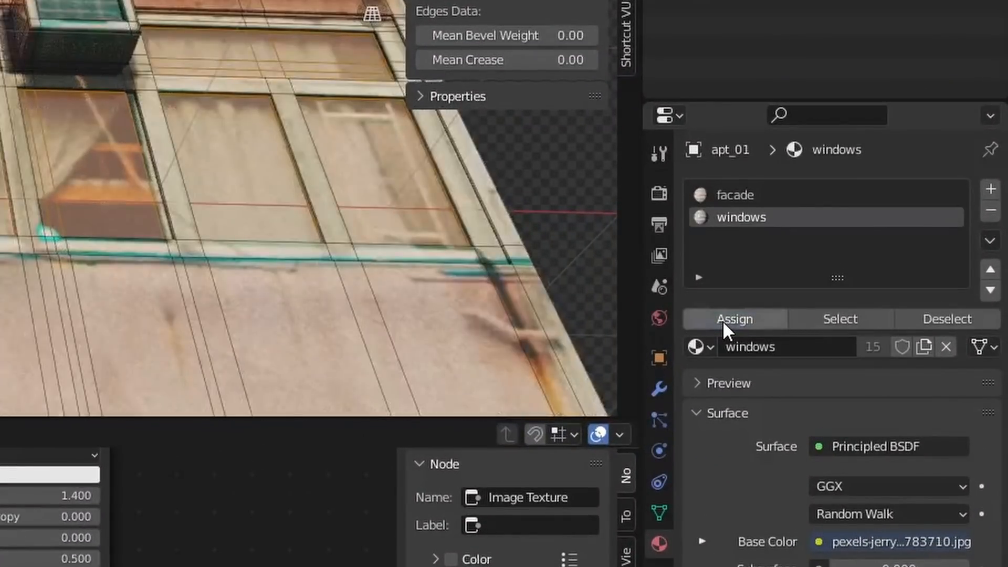
pyautogui.click(722, 320)
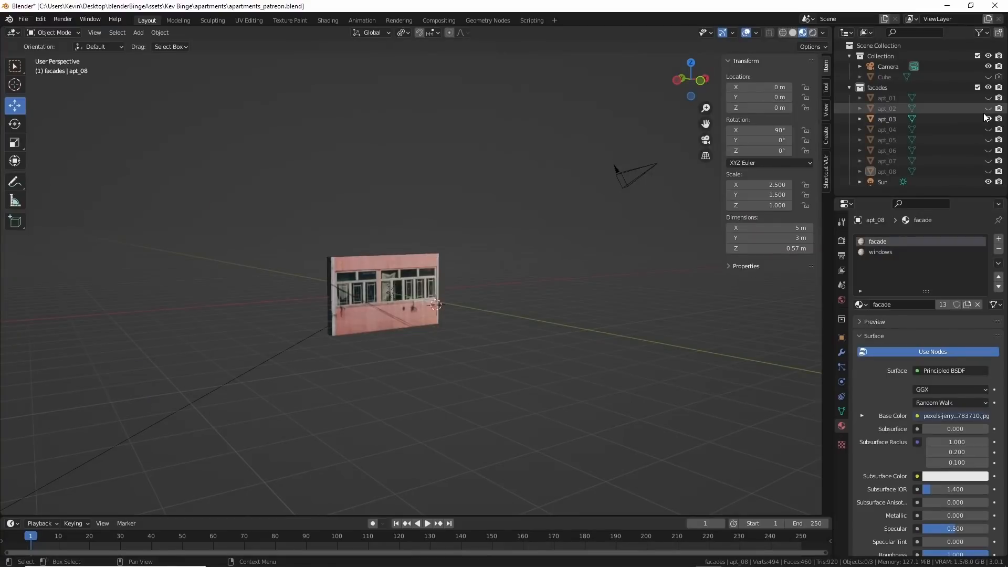
# Step: Show and hide the facade modules apt_02 to apt_08 one at a time to examine each variation
pyautogui.click(985, 108)
pyautogui.click(985, 118)
pyautogui.click(985, 119)
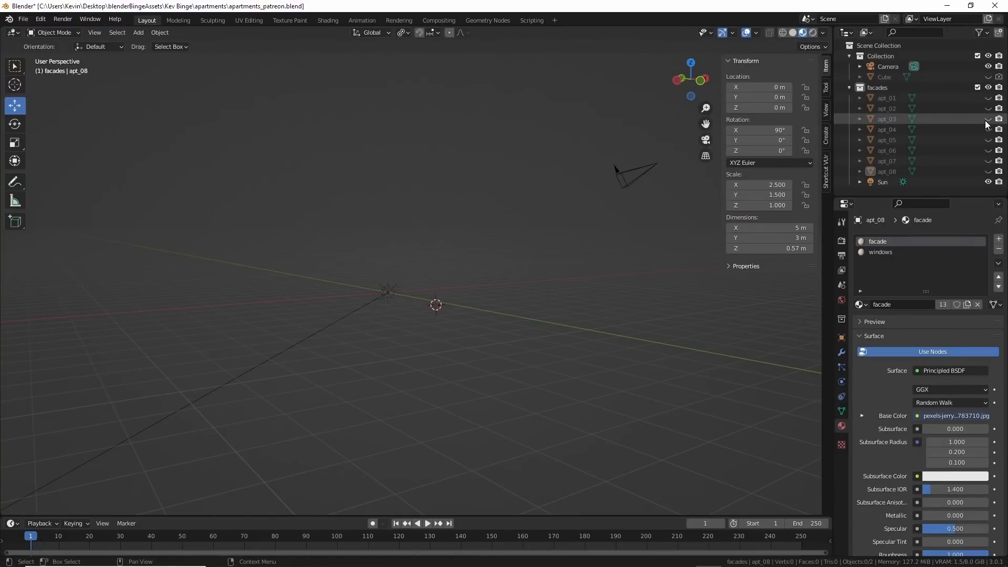
pyautogui.click(986, 121)
pyautogui.click(986, 120)
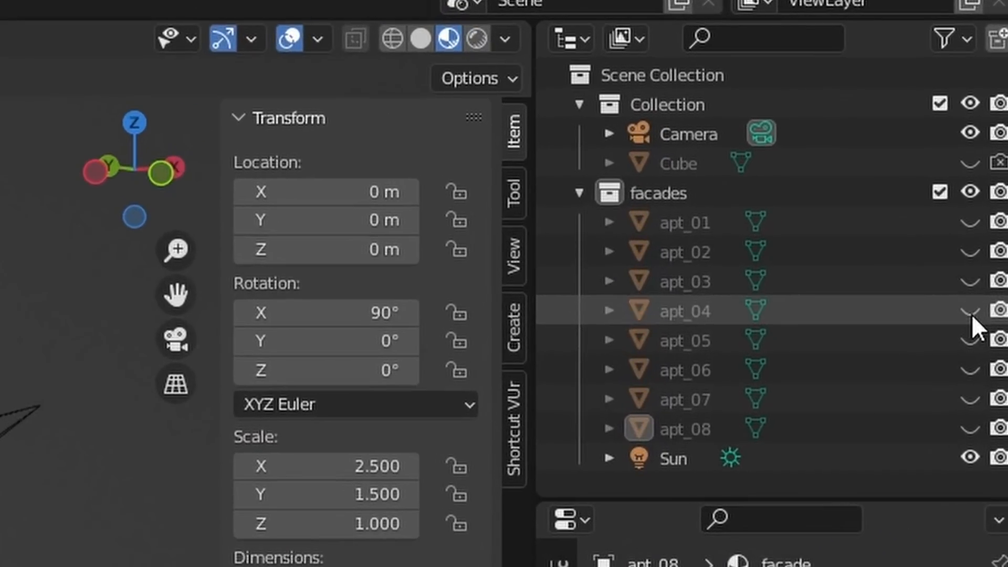
pyautogui.click(972, 338)
pyautogui.click(972, 338)
pyautogui.click(972, 366)
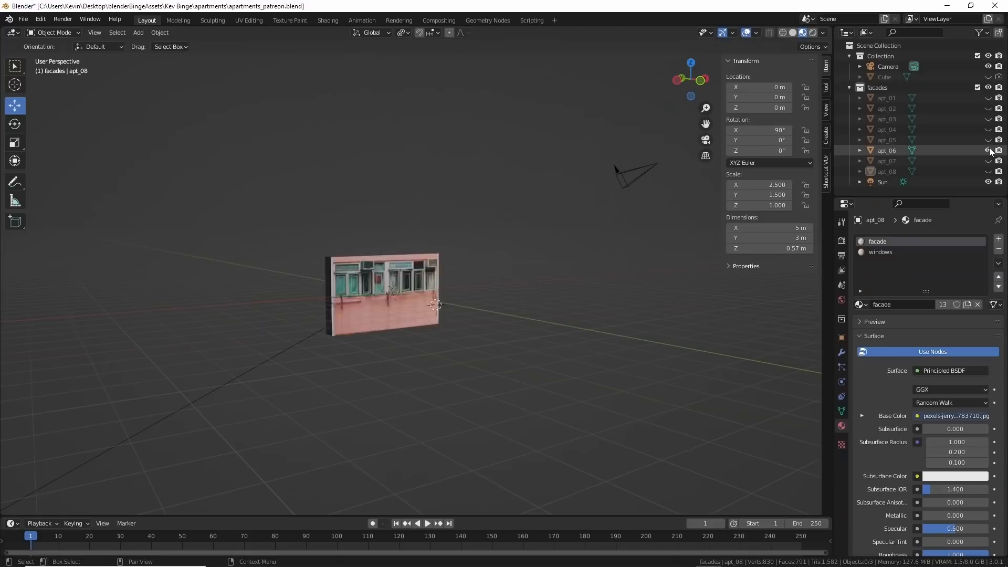
pyautogui.click(971, 368)
pyautogui.click(971, 399)
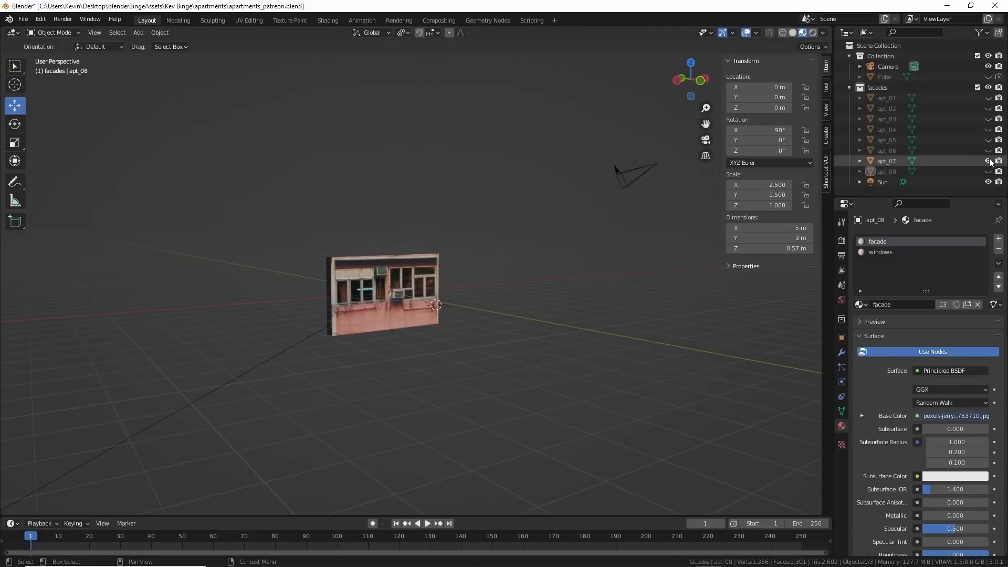
pyautogui.click(989, 161)
pyautogui.click(988, 171)
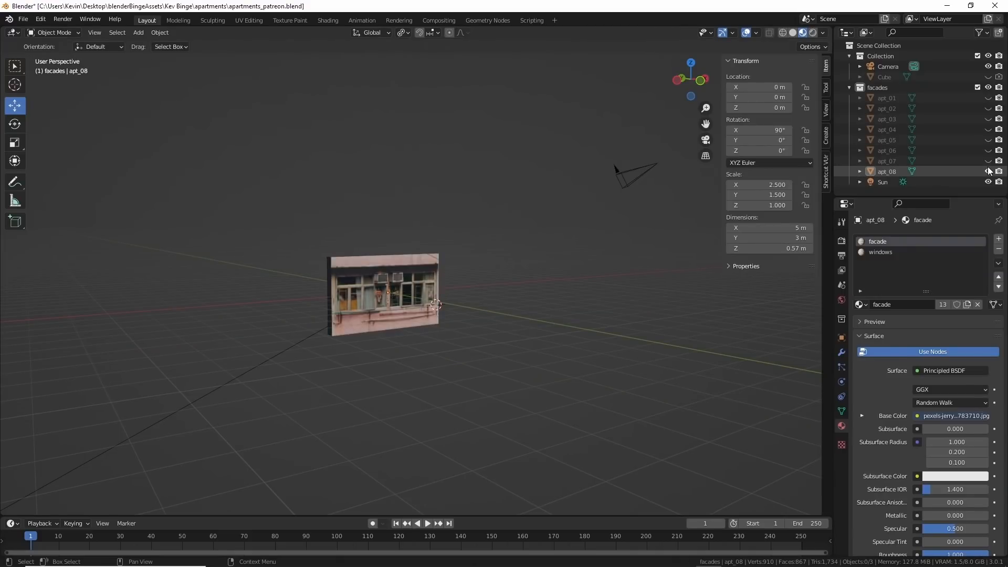
# Step: Collapse the facades collection and rename the Cube object as geonodes
pyautogui.click(849, 87)
pyautogui.doubleClick(886, 76)
pyautogui.write('geon')
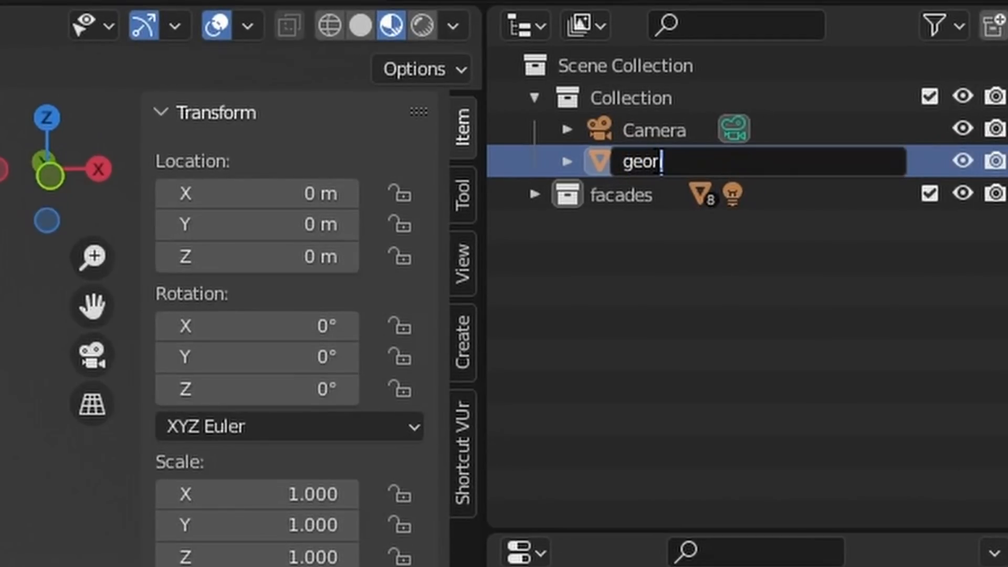
pyautogui.write('odes')
pyautogui.press('Return')
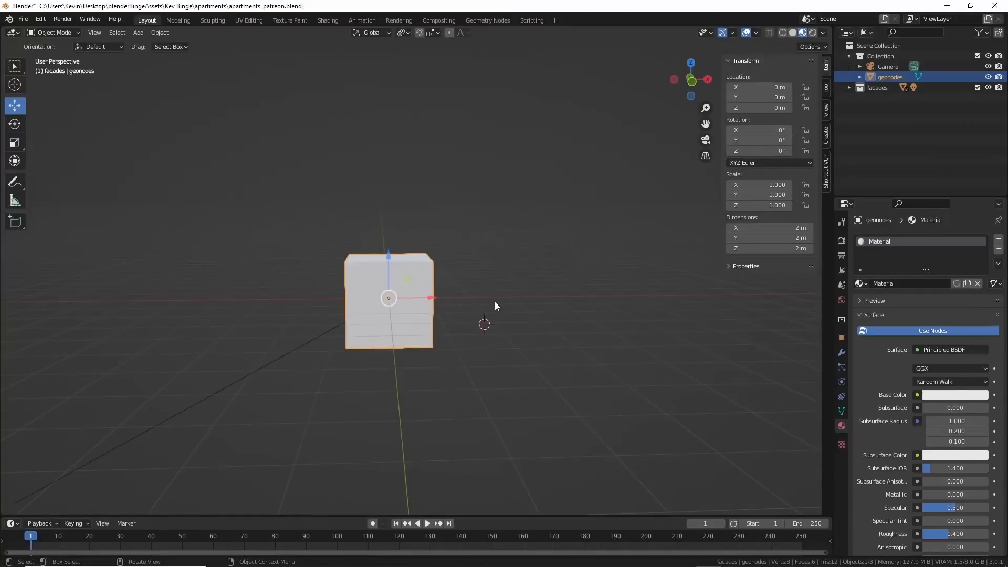
# Step: Merge the selected vertices of the geonodes cube in Edit Mode and return to Object Mode
pyautogui.moveTo(495, 302); pyautogui.dragTo(530, 304, button='middle')
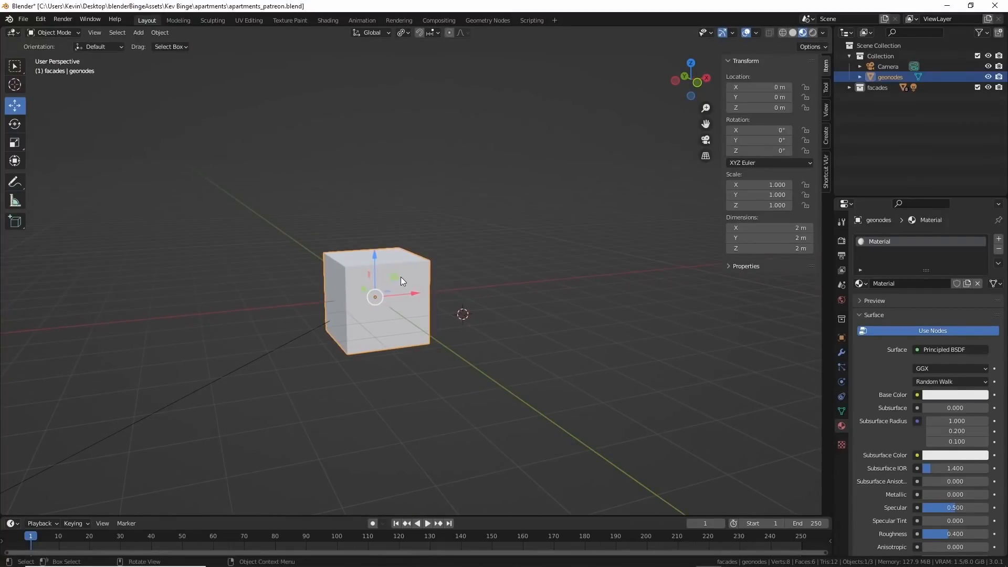
pyautogui.press('Tab')
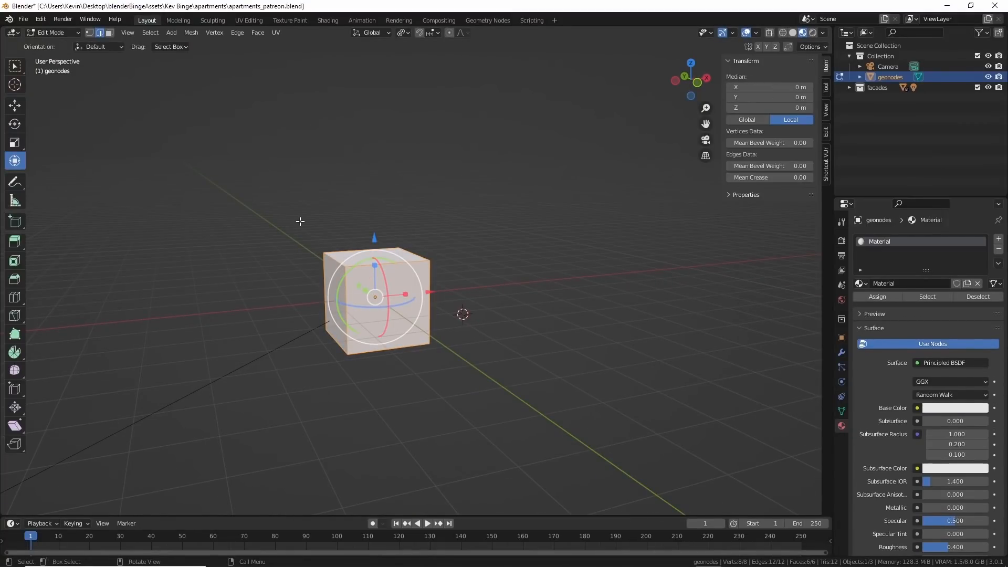
pyautogui.press('m')
pyautogui.click(489, 361)
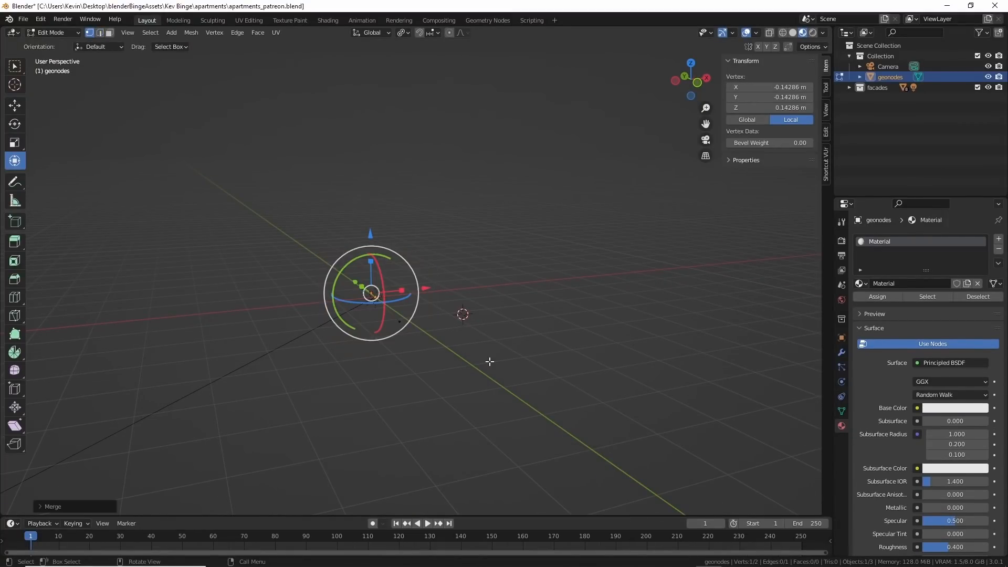
pyautogui.moveTo(566, 357); pyautogui.dragTo(477, 338, button='middle')
pyautogui.press('Tab')
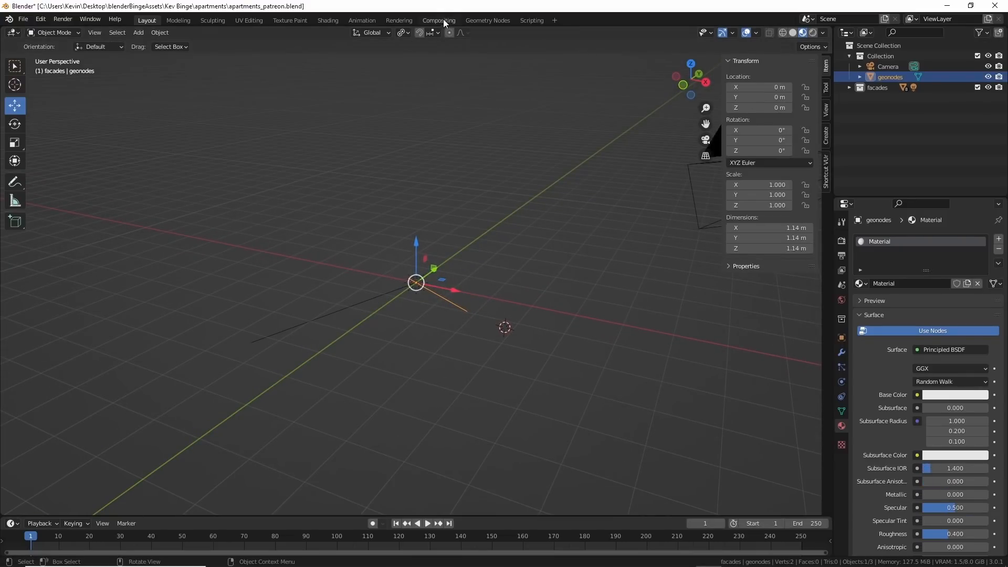
# Step: Create a new geometry node tree on the geonodes object and spread its Group Input and Group Output nodes apart
pyautogui.click(490, 21)
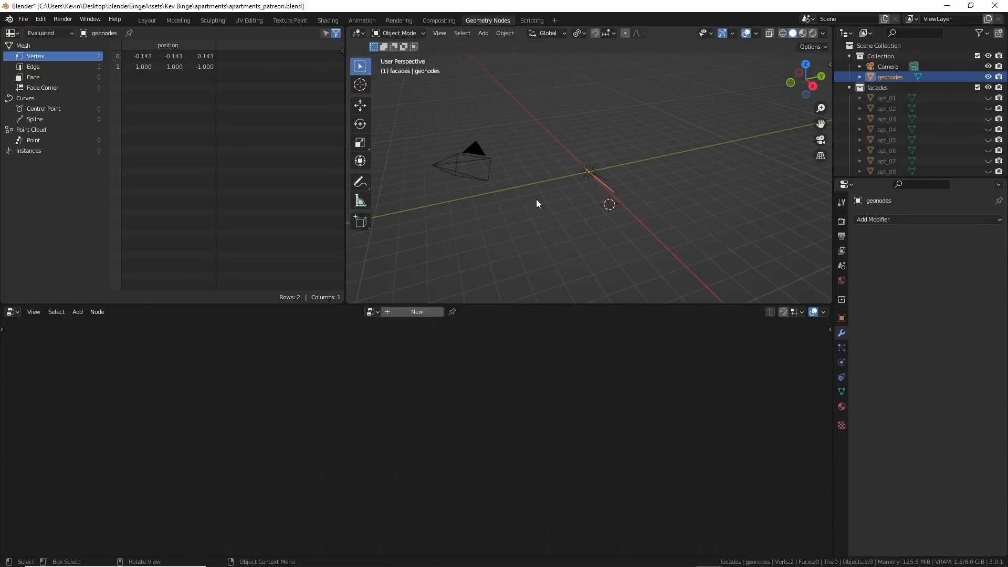
pyautogui.click(416, 311)
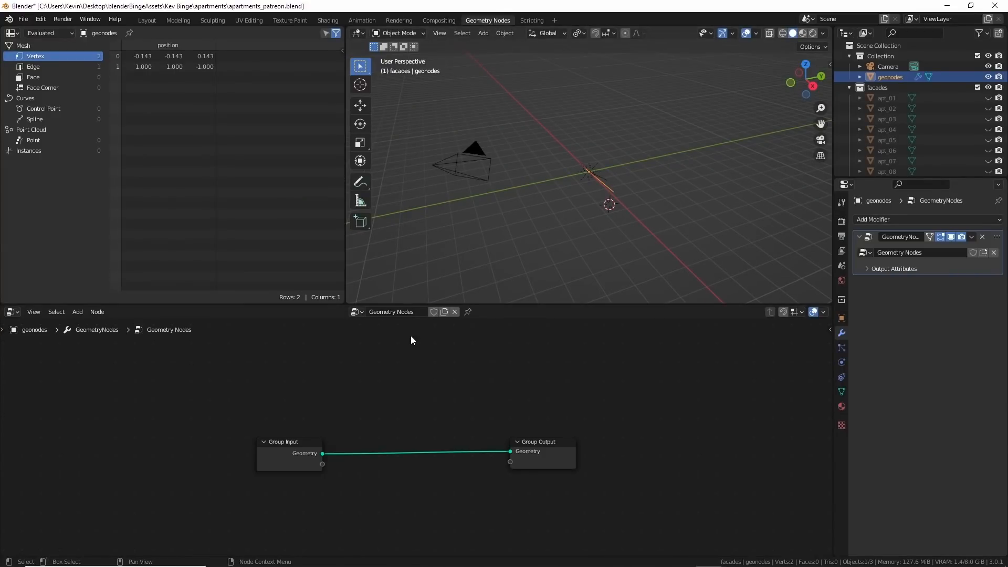
pyautogui.moveTo(369, 402); pyautogui.dragTo(147, 403)
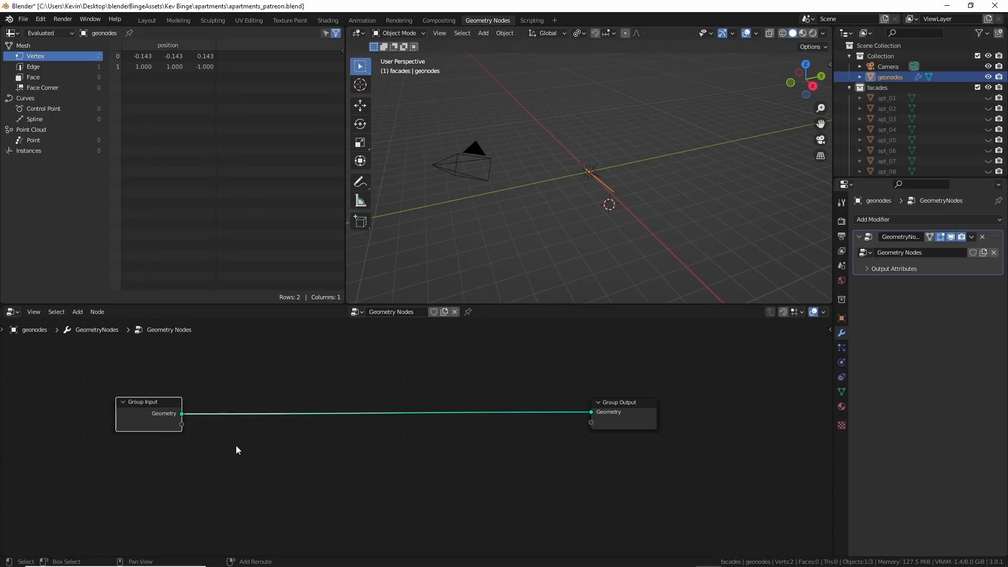
# Step: Add a Collection Info node linked to the Group Output, using the facades collection with Separate Children on and Reset Children off
pyautogui.hotkey('shift', 'a')
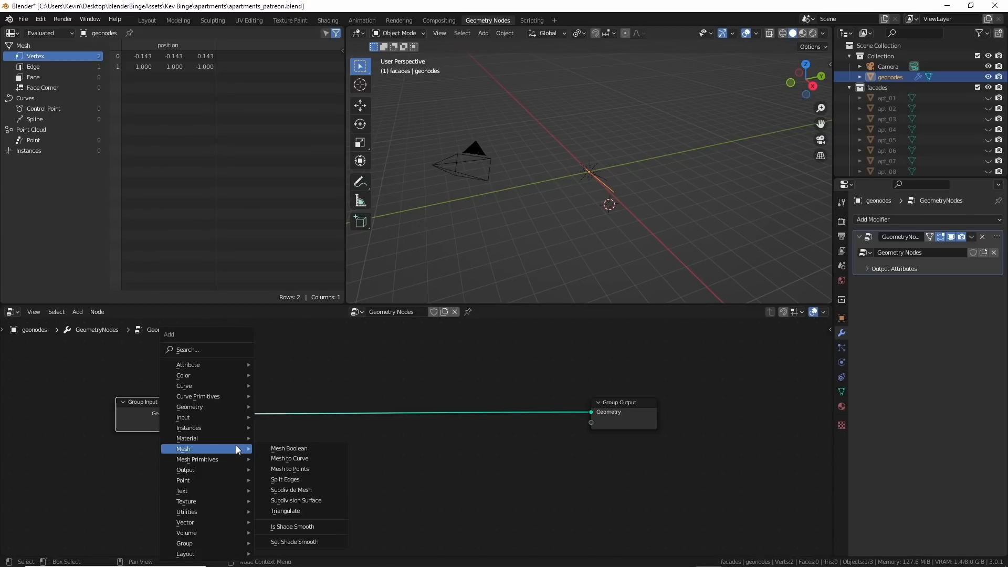
pyautogui.moveTo(228, 408)
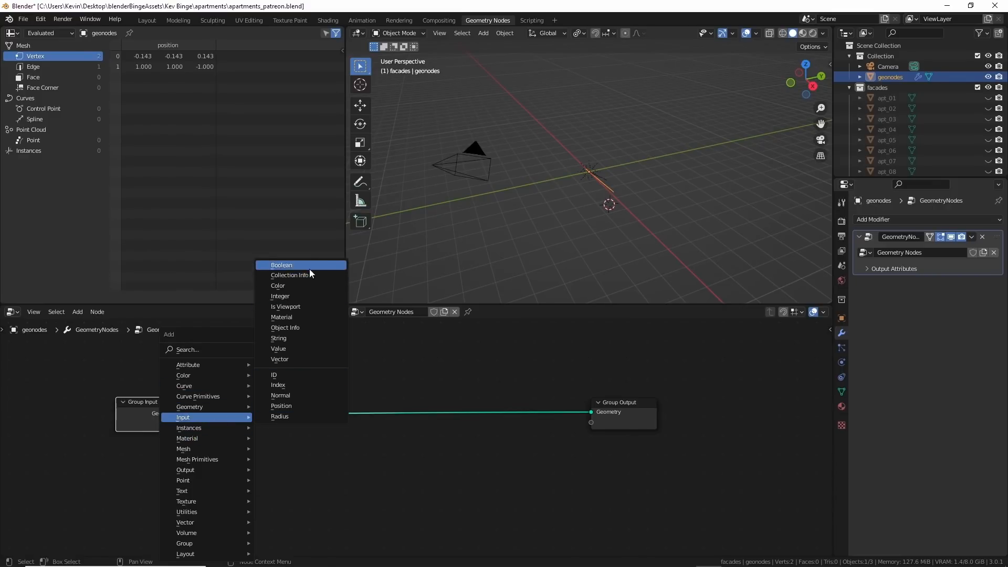
pyautogui.click(294, 275)
pyautogui.click(215, 460)
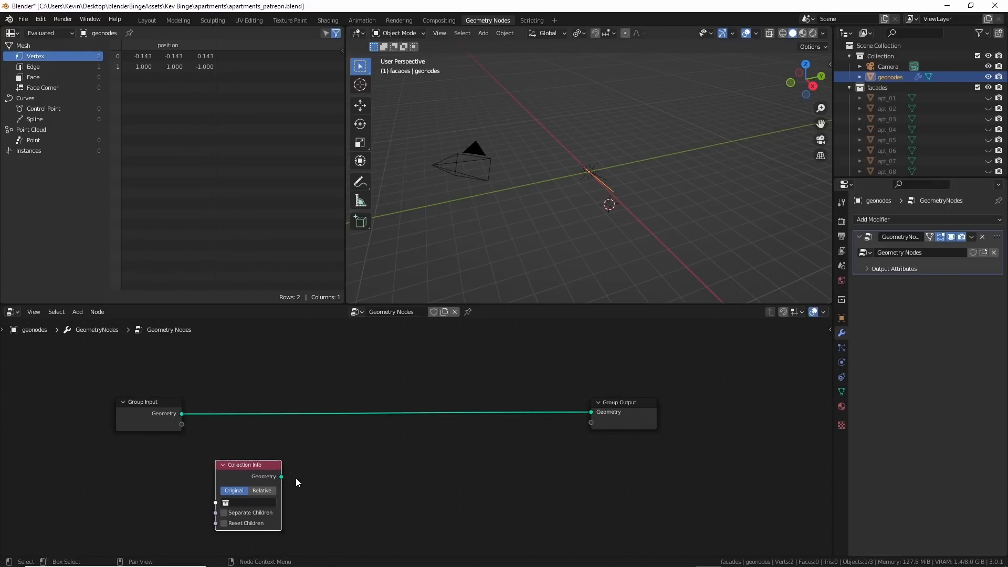
pyautogui.hotkey('shift', 'a')
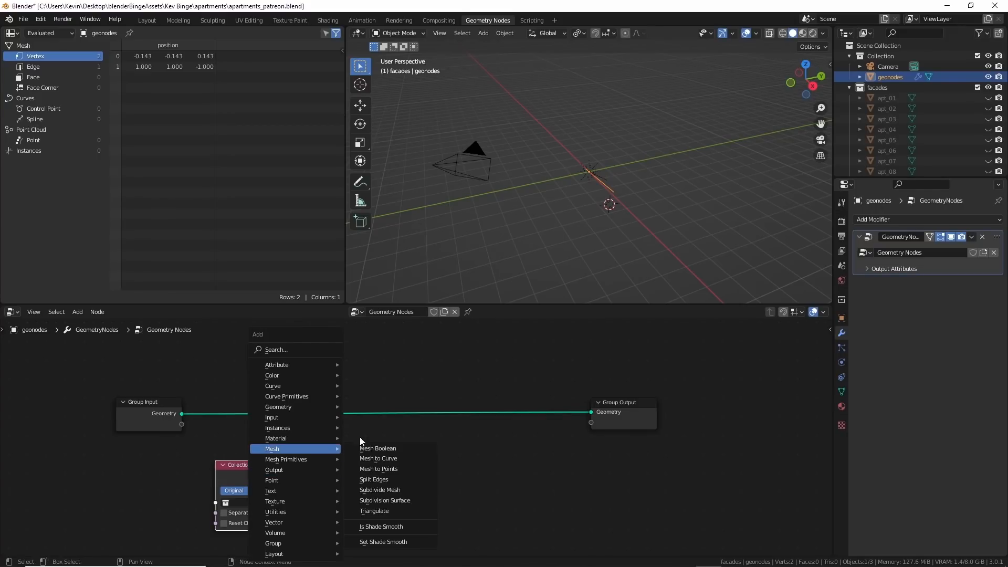
pyautogui.click(181, 505)
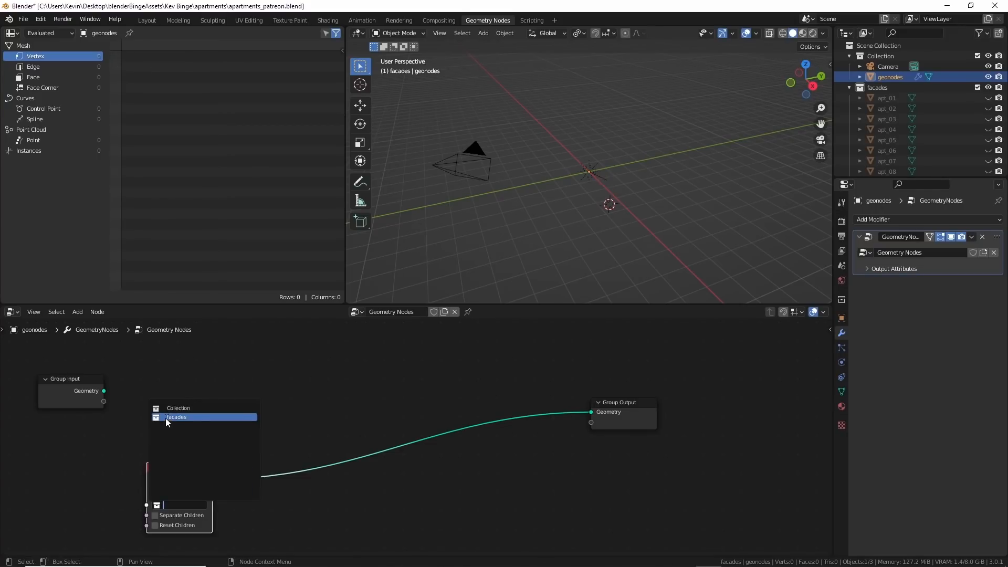
pyautogui.click(165, 417)
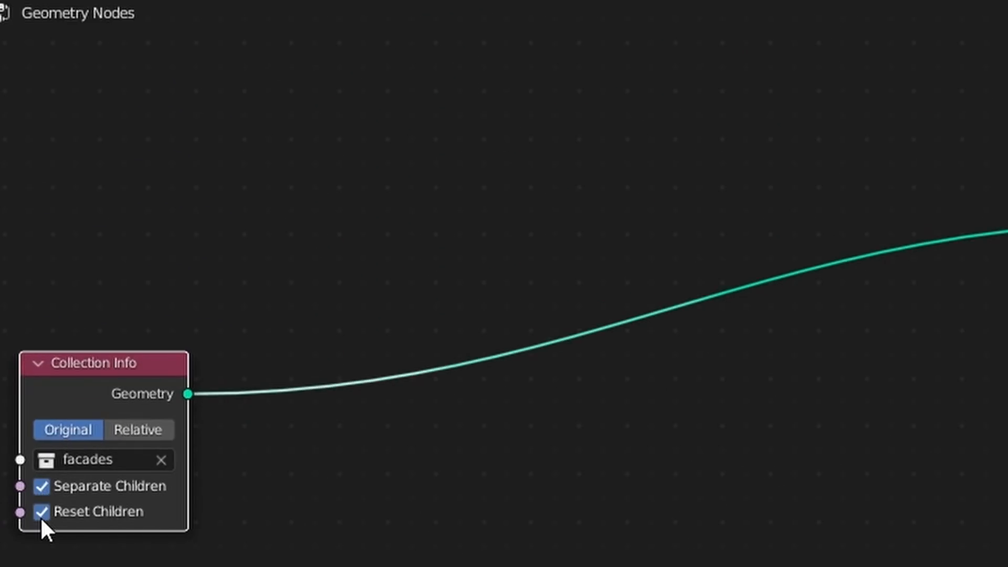
pyautogui.click(41, 512)
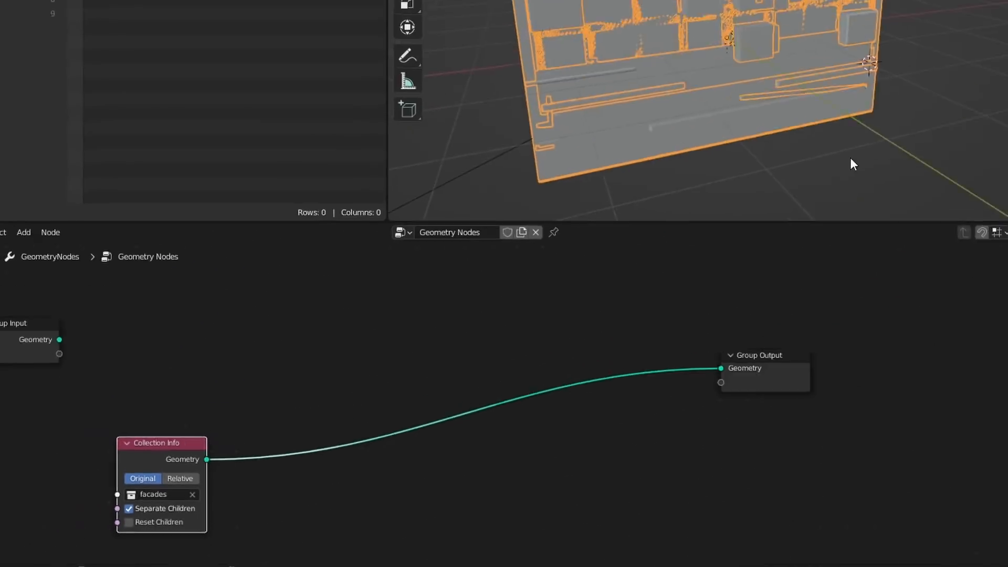
# Step: Add a Mesh Line node and connect its mesh to the Group Output in place of the Collection Info
pyautogui.moveTo(301, 408); pyautogui.dragTo(428, 420)
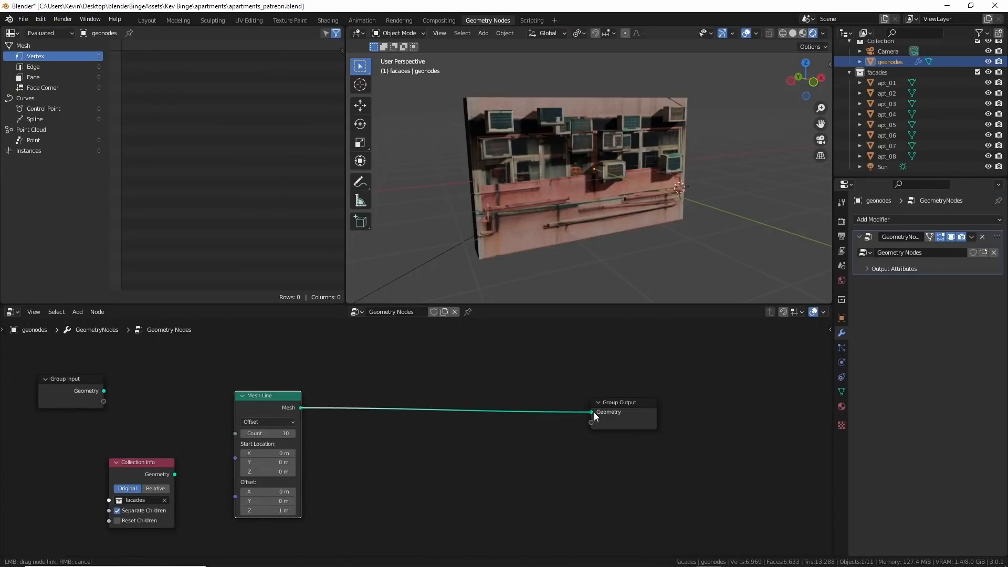
pyautogui.moveTo(594, 412); pyautogui.dragTo(591, 411)
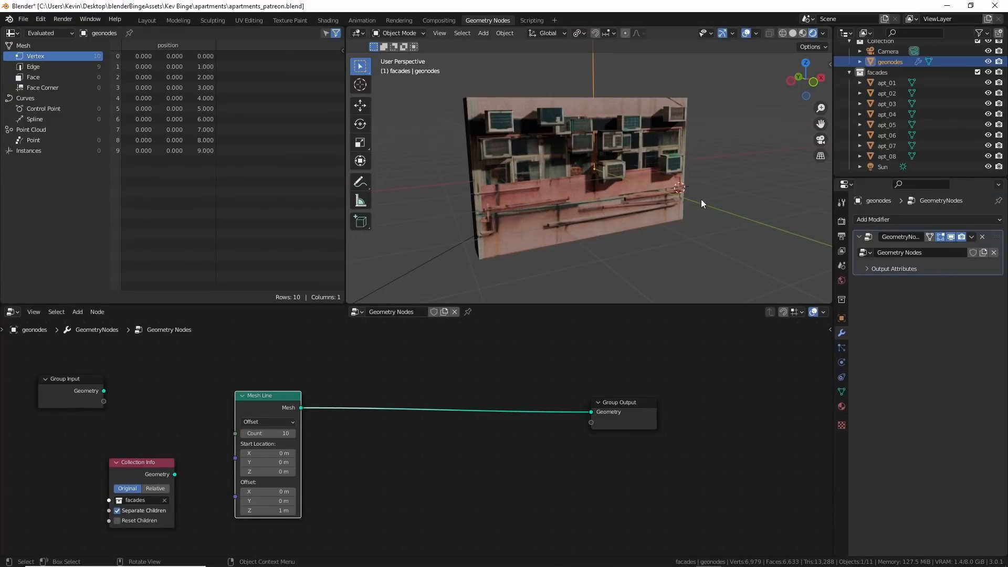
pyautogui.moveTo(701, 200); pyautogui.dragTo(664, 200, button='middle')
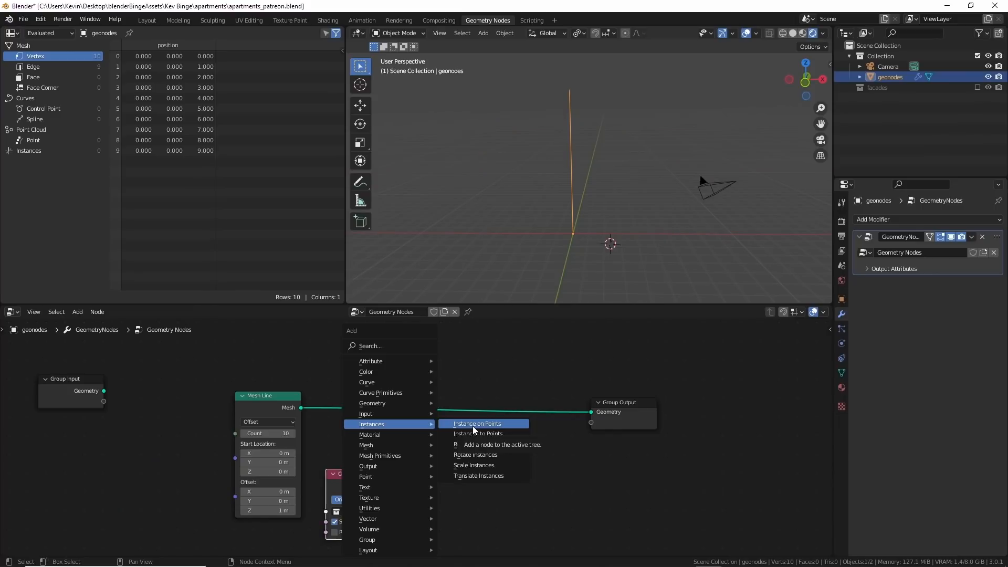
# Step: Insert an Instance on Points node after the Mesh Line, feed the Collection Info geometry into Instance, and enable Pick Instance
pyautogui.click(473, 425)
pyautogui.click(455, 386)
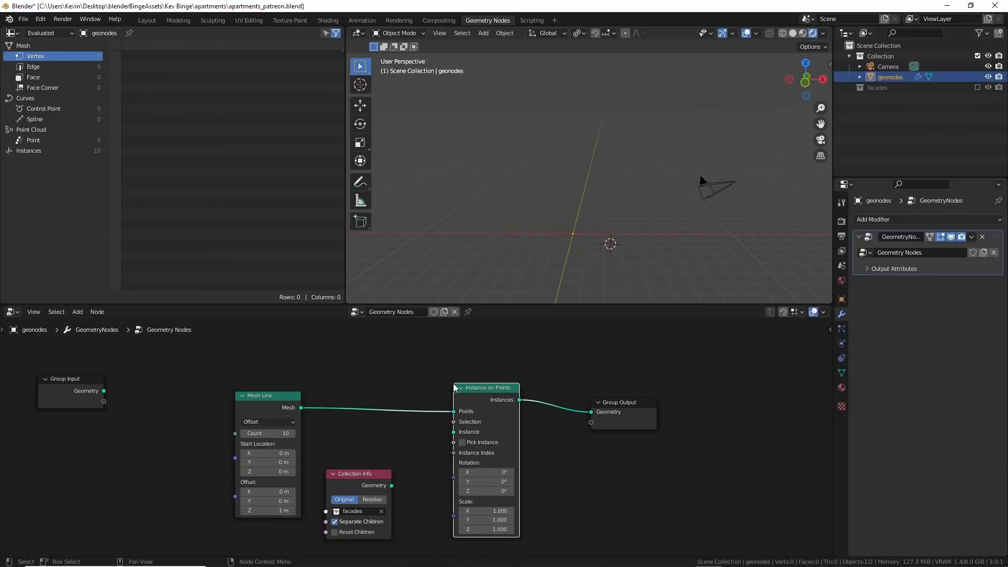
pyautogui.moveTo(392, 485); pyautogui.dragTo(453, 431)
pyautogui.moveTo(628, 226); pyautogui.dragTo(653, 228, button='middle')
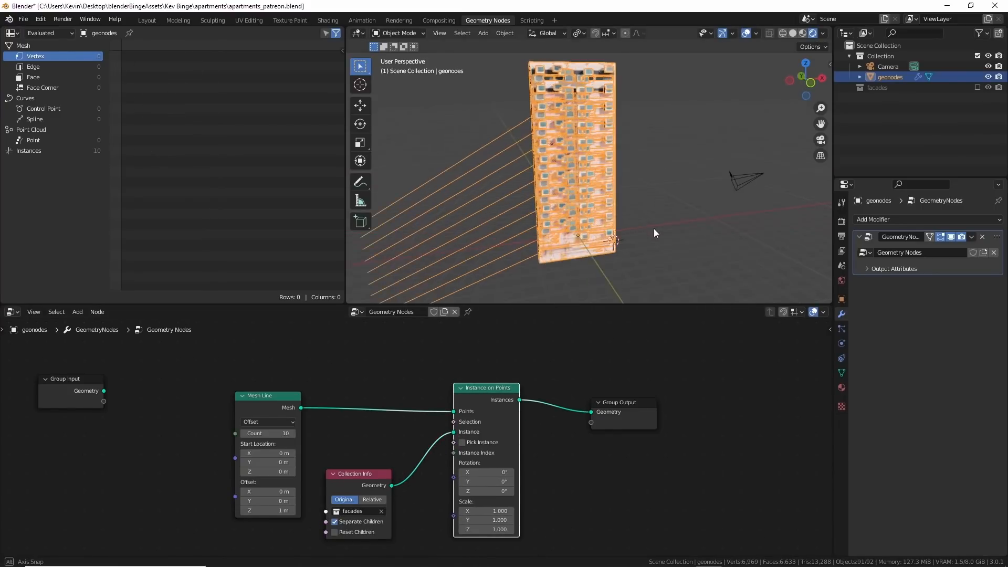
pyautogui.click(461, 442)
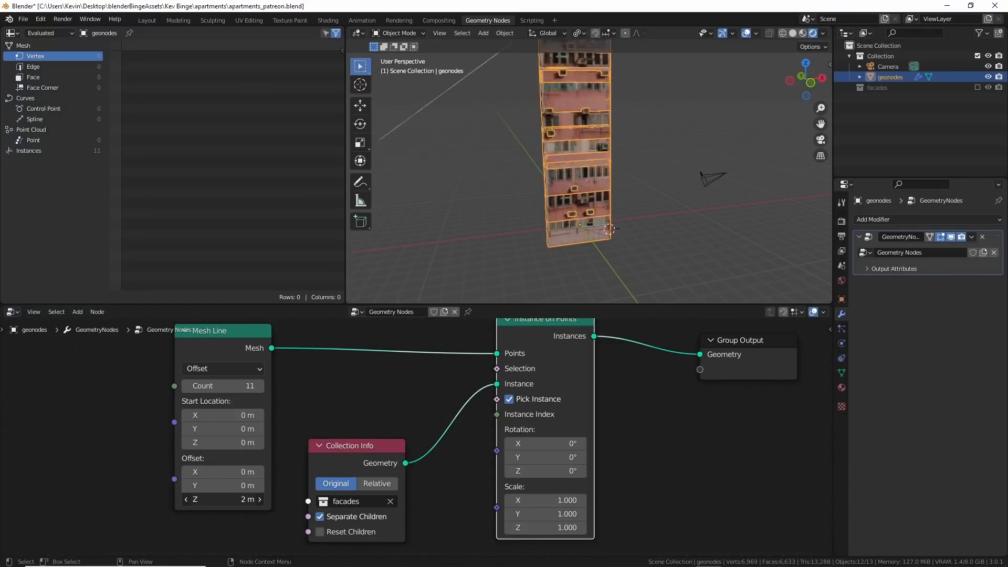
# Step: Set the Mesh Line's Z offset to 3 m and check the seams between the stacked facades
pyautogui.moveTo(223, 498); pyautogui.dragTo(231, 498)
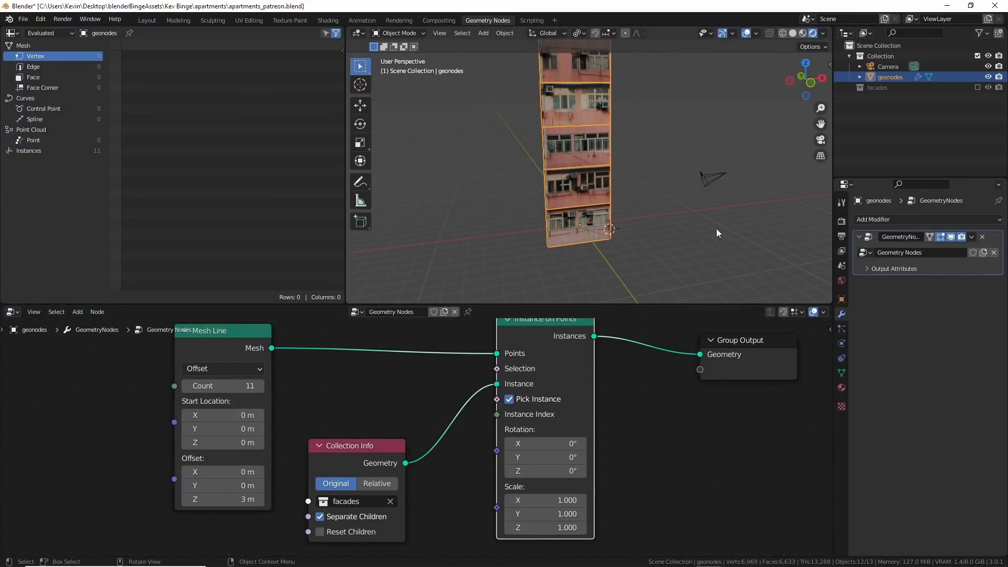
pyautogui.moveTo(716, 229)
pyautogui.mouseDown(button='middle')
pyautogui.moveTo(629, 221)
pyautogui.moveTo(701, 225)
pyautogui.mouseUp(button='middle')
pyautogui.scroll(5, 597, 234)
pyautogui.keyDown('shift'); pyautogui.moveTo(406, 257); pyautogui.dragTo(604, 75, button='middle'); pyautogui.keyUp('shift')
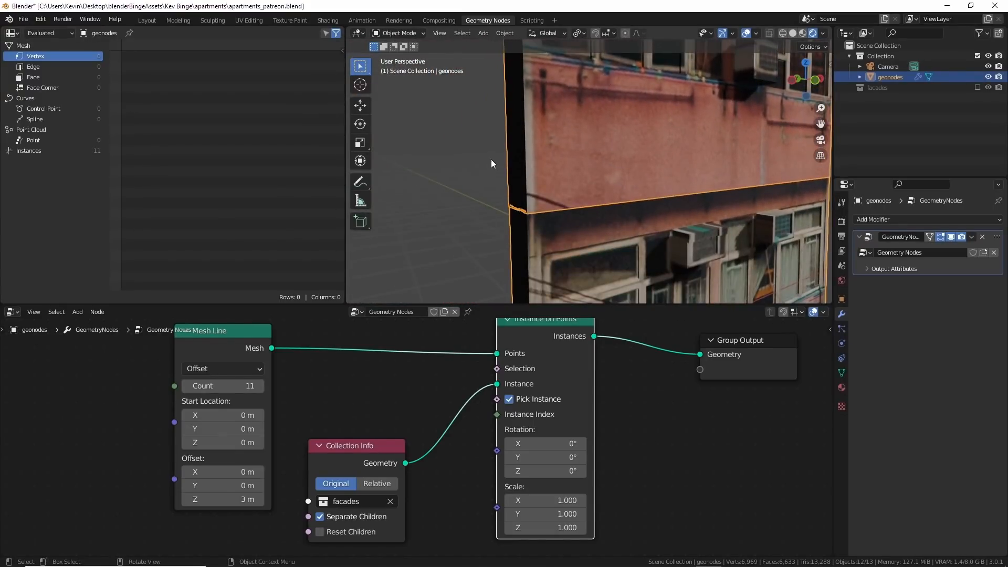
# Step: Set the Collection Info node to Relative and move the Sun light from the facades collection into Collection
pyautogui.click(376, 483)
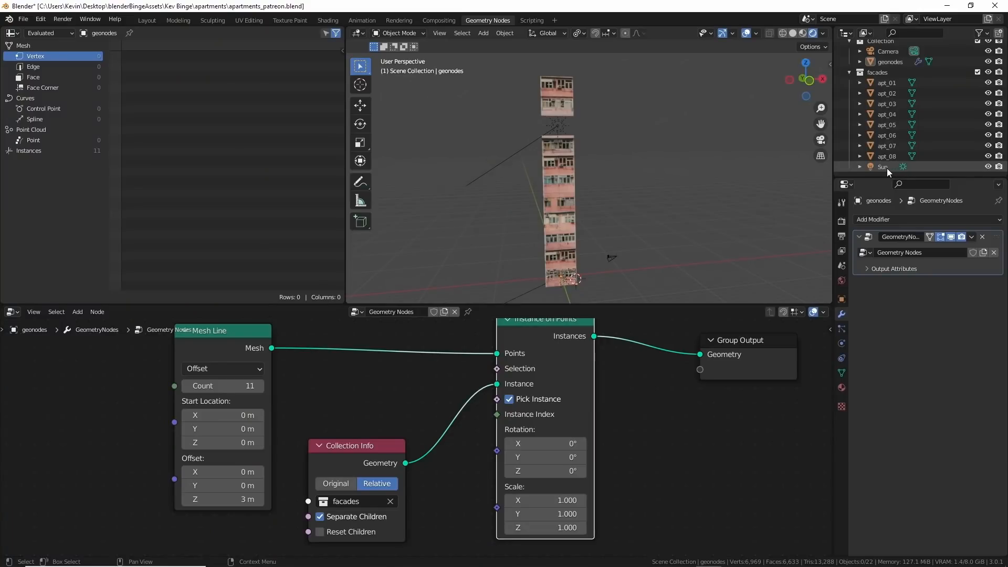
pyautogui.moveTo(886, 168); pyautogui.dragTo(879, 59)
pyautogui.click(878, 59)
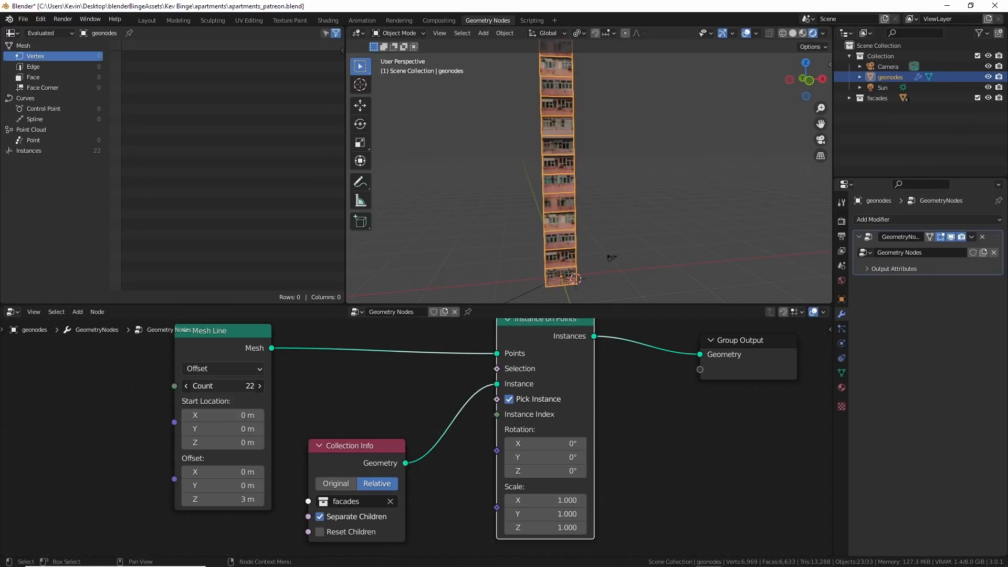
# Step: Set the Mesh Line's count to 20 and check the height of the facade tower
pyautogui.moveTo(221, 386)
pyautogui.mouseDown()
pyautogui.moveTo(199, 386)
pyautogui.moveTo(234, 386)
pyautogui.mouseUp()
pyautogui.scroll(-5, 656, 217)
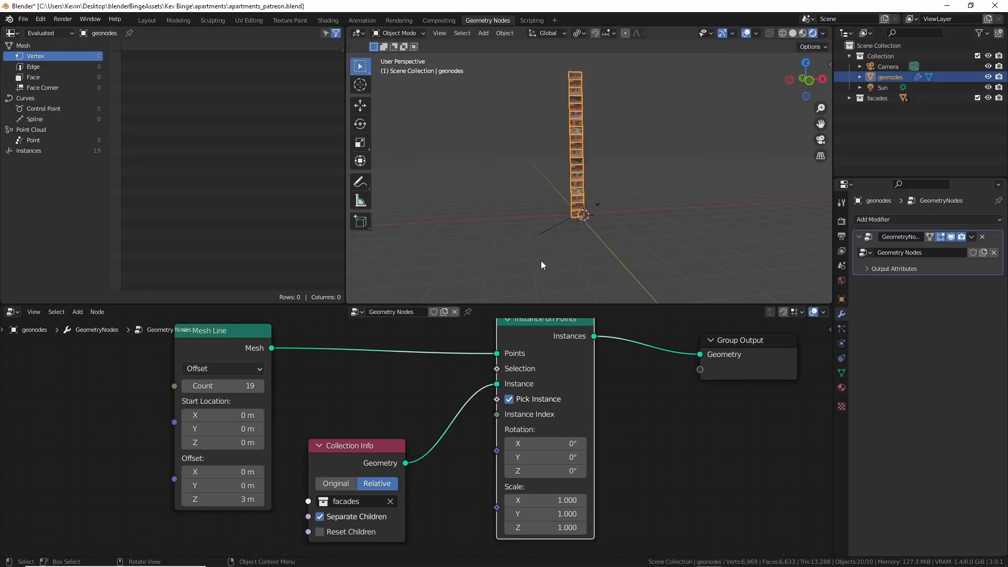
pyautogui.scroll(8, 619, 237)
pyautogui.scroll(-10, 610, 237)
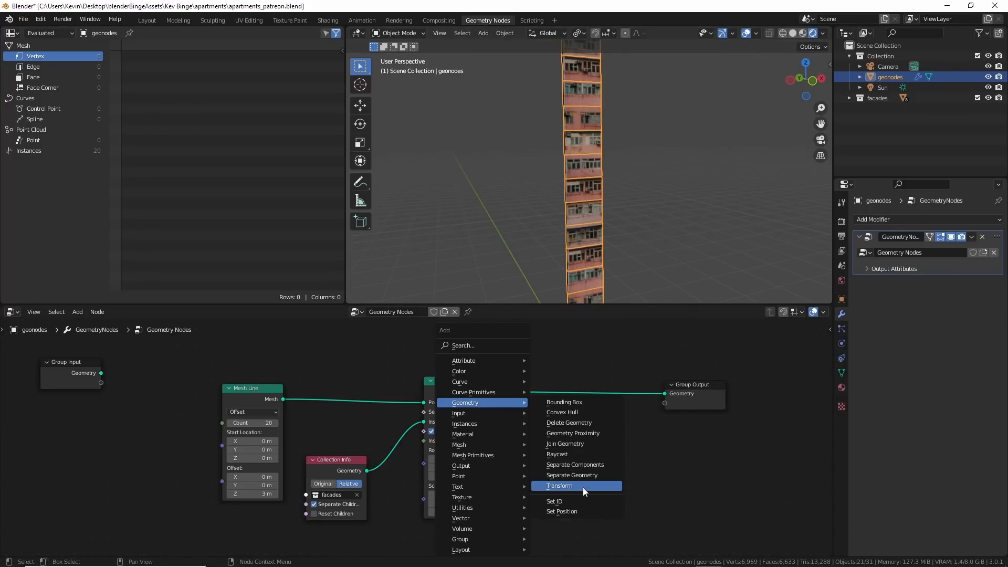
# Step: Insert a Transform node between Instance on Points and Group Output and set its Z translation to 1.5 m
pyautogui.click(582, 487)
pyautogui.click(569, 373)
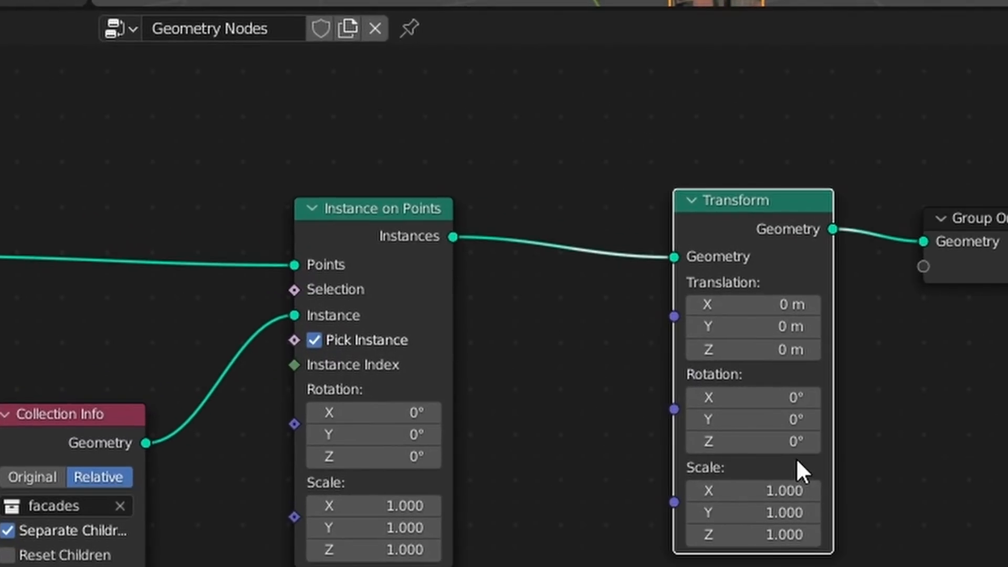
pyautogui.moveTo(604, 434); pyautogui.dragTo(615, 435)
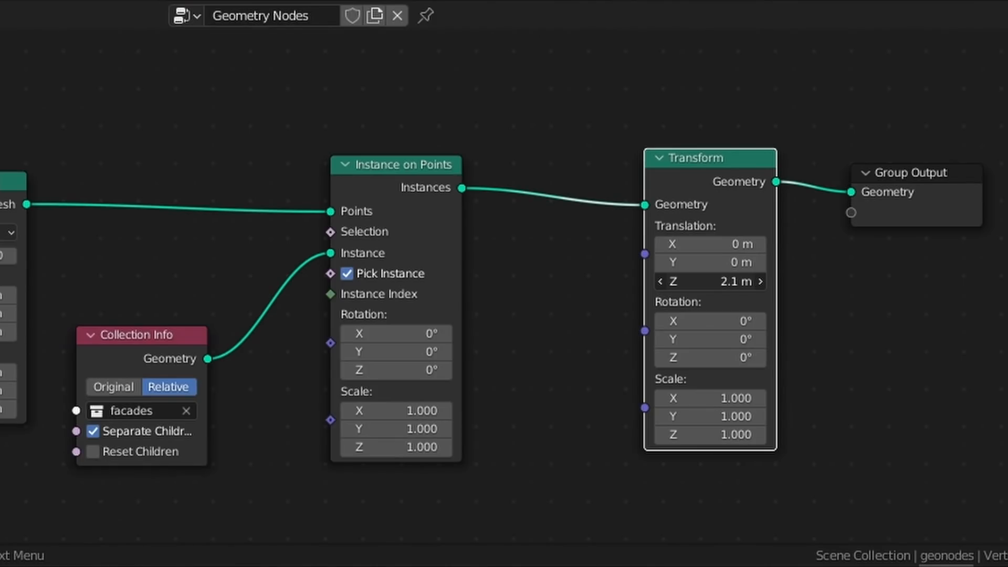
pyautogui.moveTo(710, 282); pyautogui.dragTo(705, 282)
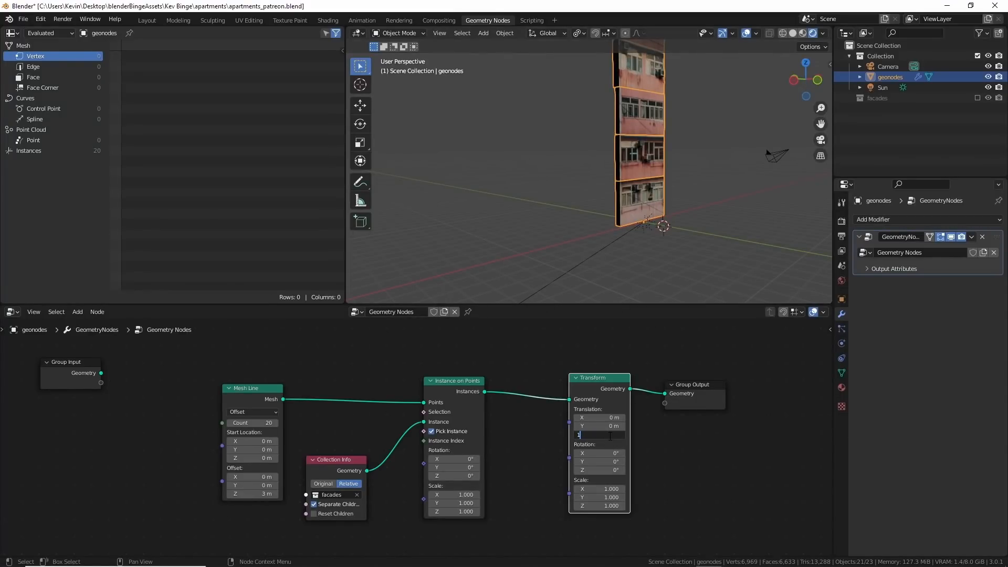
pyautogui.press('Return')
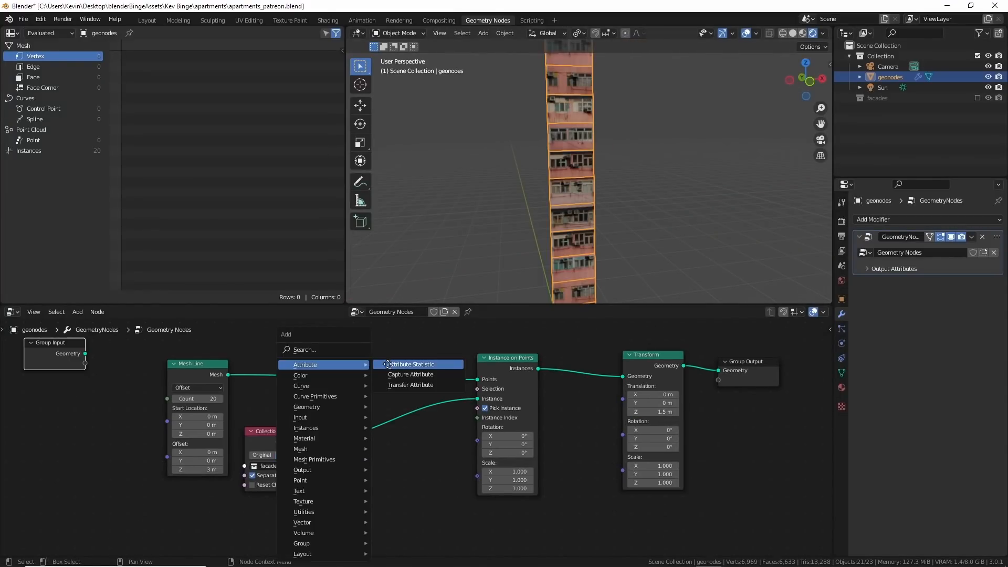
# Step: Add Attribute Statistic, Index and Random Value nodes, feed the statistic's Min and Max into Random Value, and link its Value to Instance Index
pyautogui.click(387, 364)
pyautogui.click(368, 418)
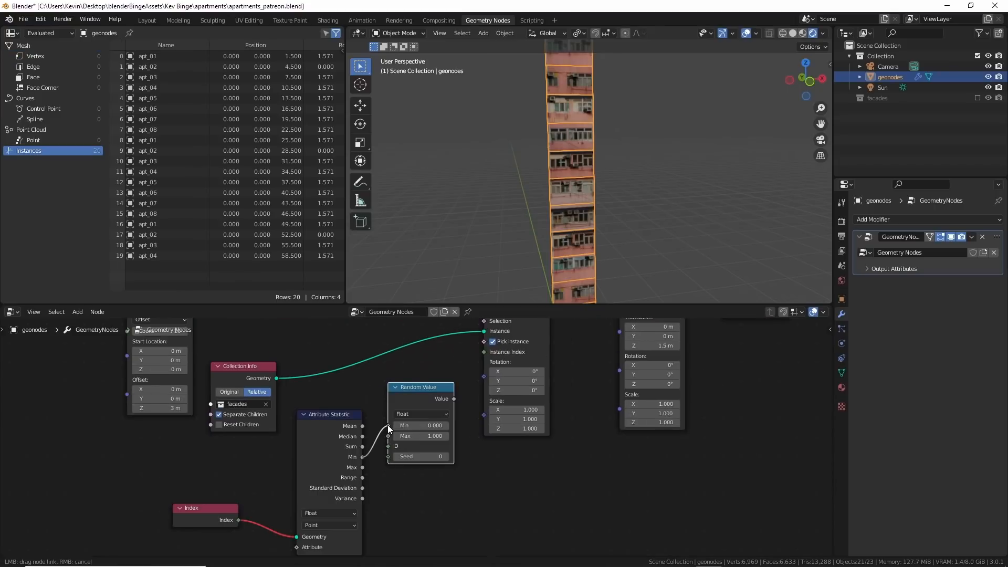
pyautogui.moveTo(387, 424); pyautogui.dragTo(389, 425)
pyautogui.moveTo(362, 467); pyautogui.dragTo(389, 436)
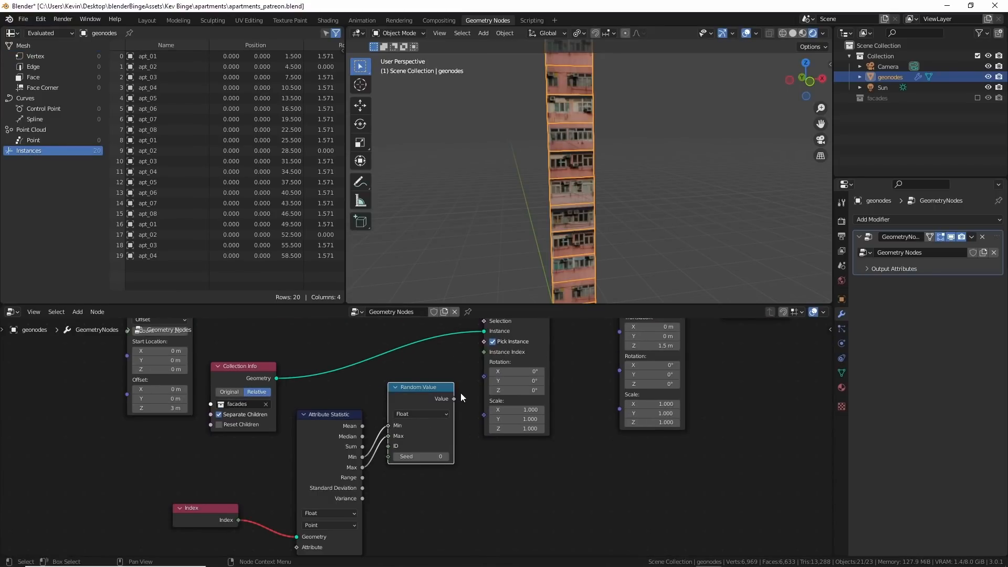
pyautogui.moveTo(454, 400); pyautogui.dragTo(491, 349)
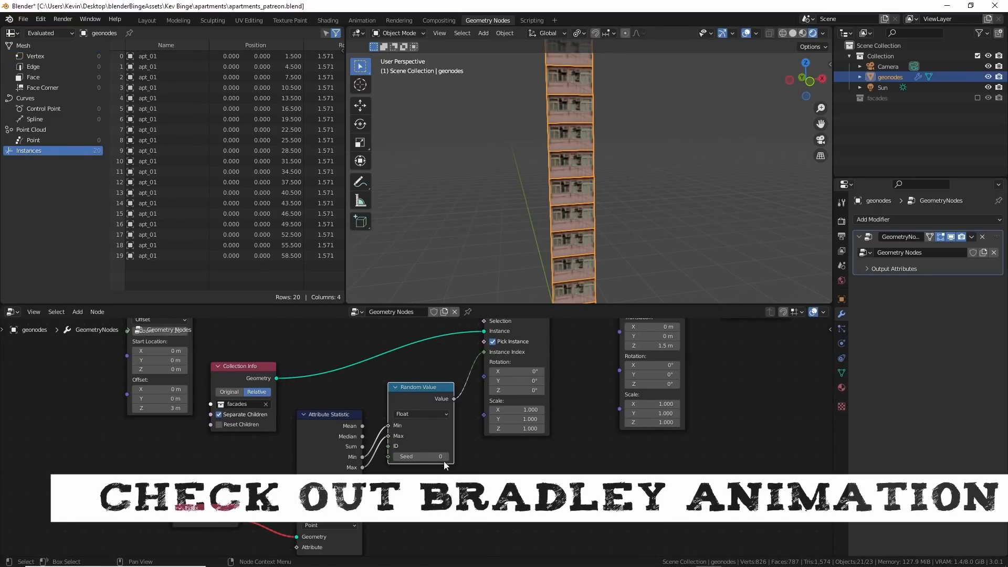
# Step: Wire Collection Info geometry and Index into Attribute Statistic's Geometry and Attribute inputs, and set the Random Value seed to 24
pyautogui.moveTo(435, 457); pyautogui.dragTo(443, 457)
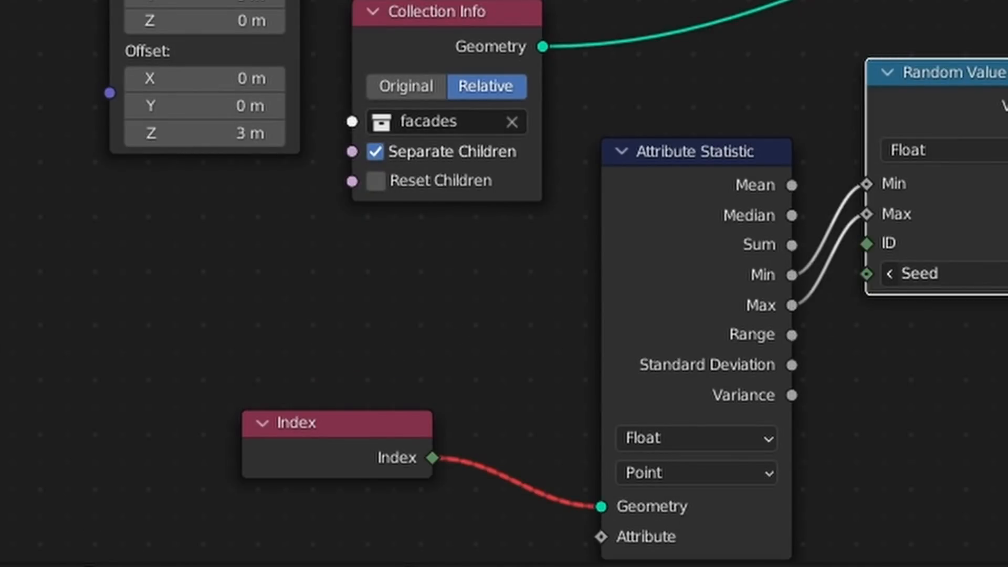
pyautogui.moveTo(335, 362); pyautogui.dragTo(345, 420)
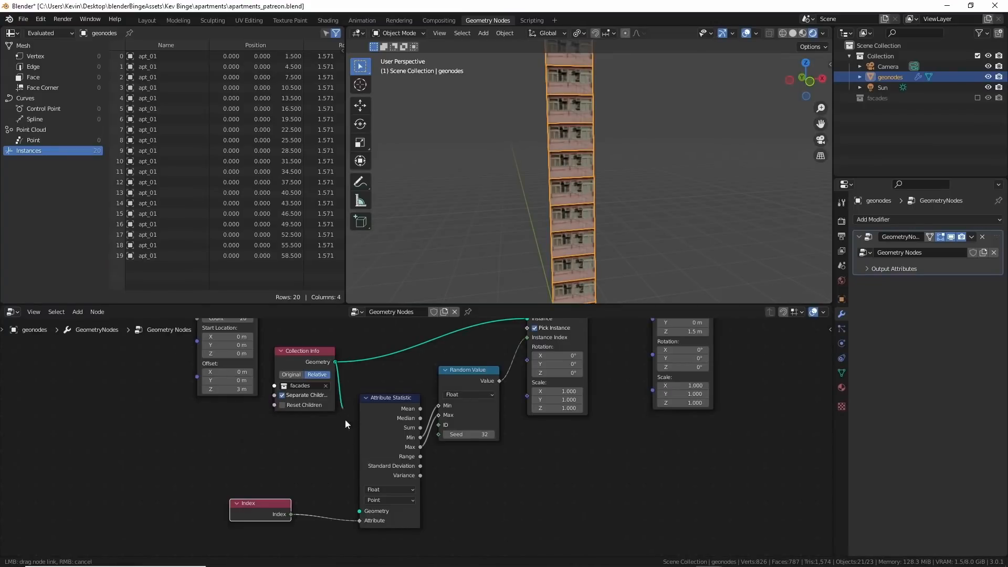
pyautogui.moveTo(364, 509); pyautogui.dragTo(365, 509)
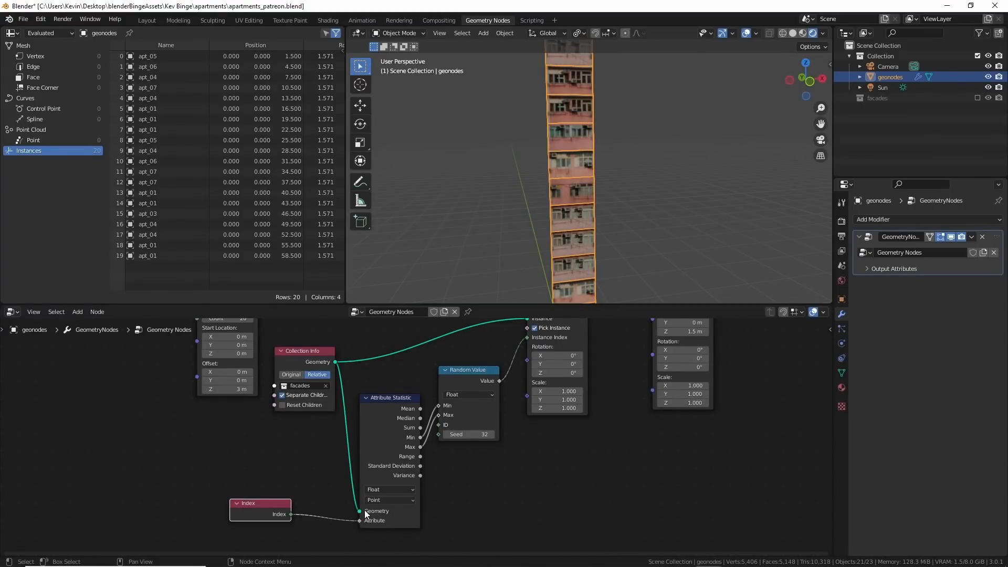
pyautogui.moveTo(480, 429)
pyautogui.mouseDown()
pyautogui.moveTo(469, 430)
pyautogui.moveTo(506, 433)
pyautogui.moveTo(470, 433)
pyautogui.moveTo(495, 434)
pyautogui.mouseUp()
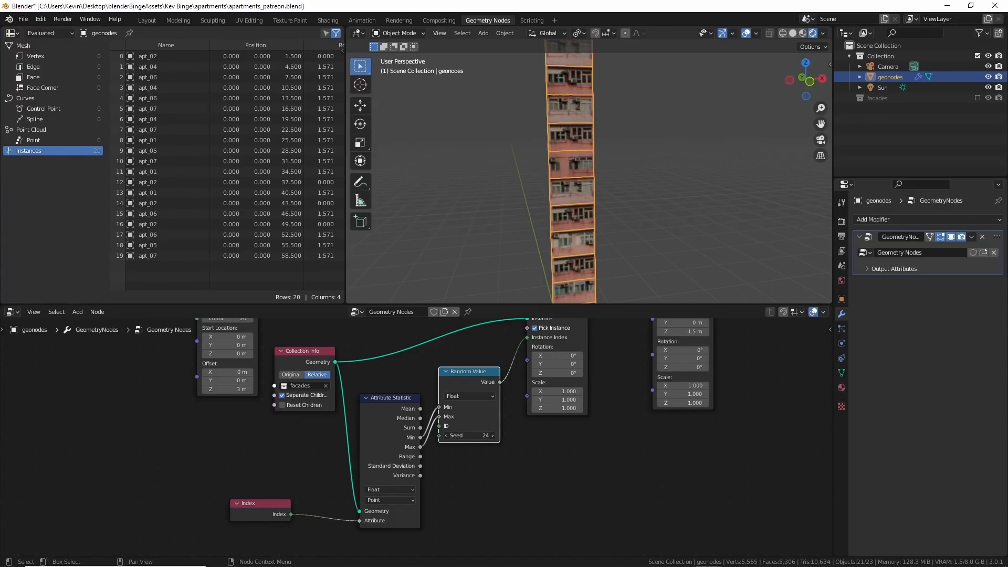
# Step: Move Group Input away from the other nodes and combine everything between it and Group Output into a node group
pyautogui.scroll(-3, 657, 213)
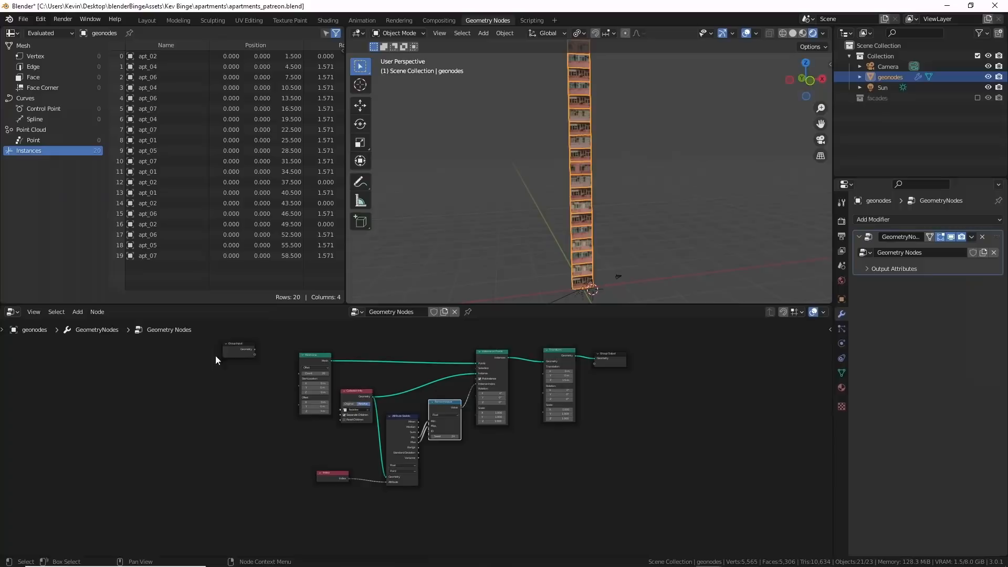
pyautogui.moveTo(218, 355); pyautogui.dragTo(146, 370)
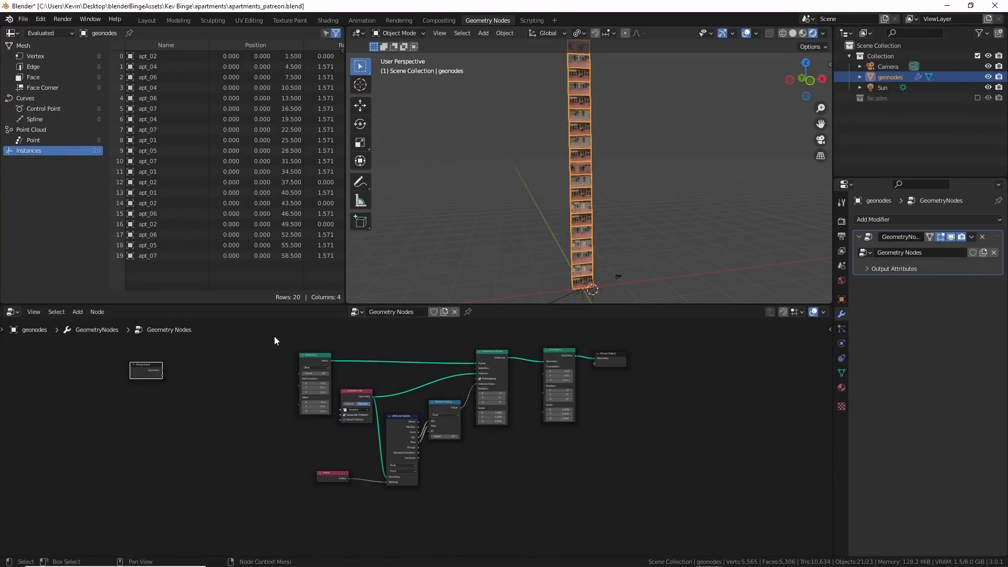
pyautogui.moveTo(273, 336); pyautogui.dragTo(581, 500)
pyautogui.hotkey('ctrl', 'g')
pyautogui.moveTo(326, 481); pyautogui.dragTo(346, 448)
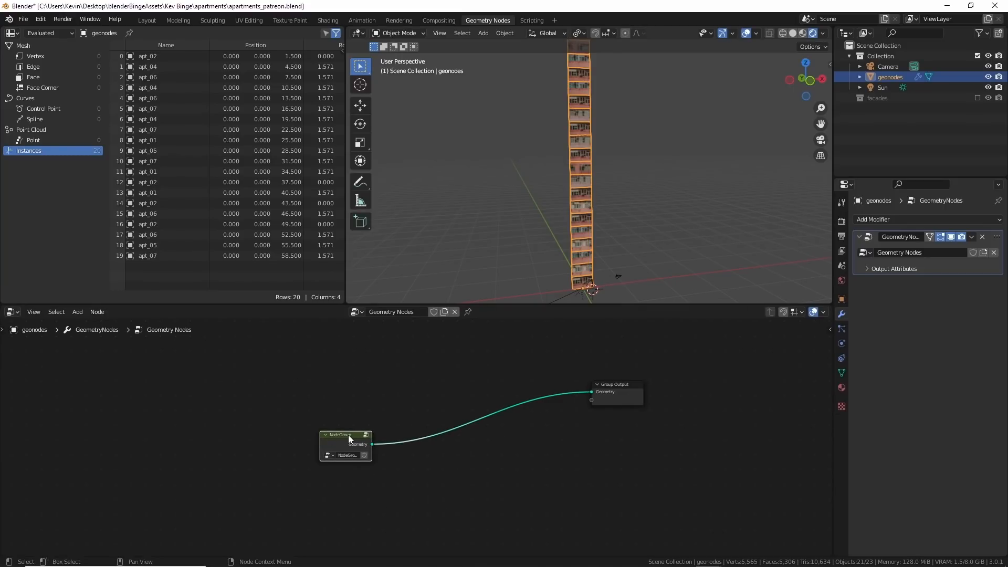
# Step: Inside the node group, expose Collection, Count, Seed, Translation and Rotation through Group Input, and return to the parent node tree
pyautogui.press('Tab')
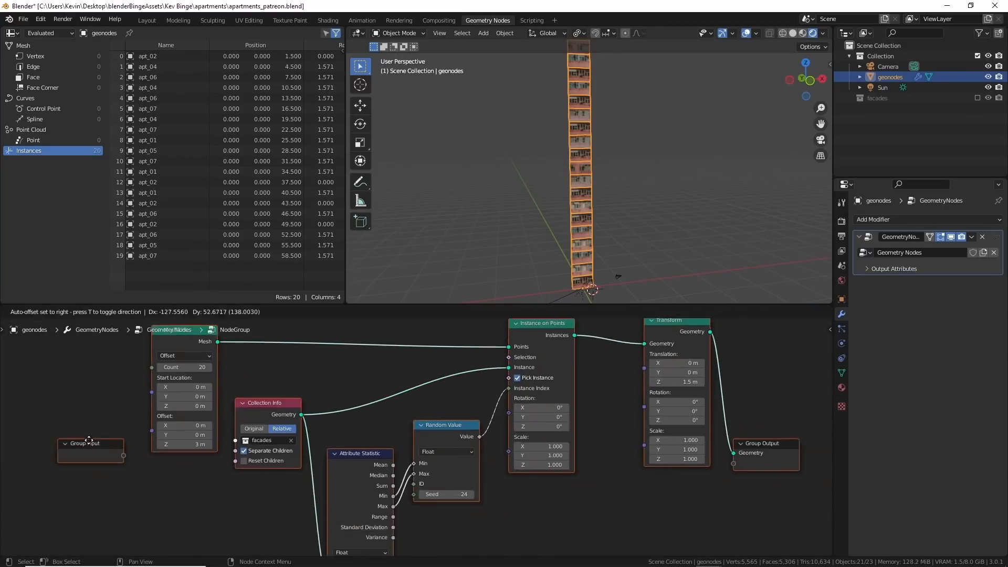
pyautogui.moveTo(199, 470); pyautogui.dragTo(134, 446)
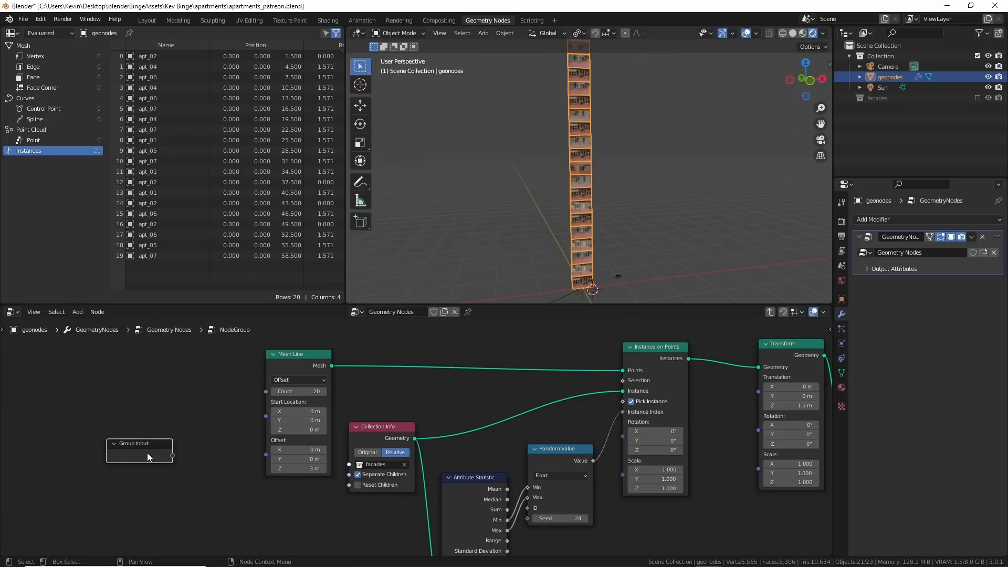
pyautogui.moveTo(297, 492); pyautogui.dragTo(330, 450, button='middle')
pyautogui.moveTo(382, 422); pyautogui.dragTo(206, 412)
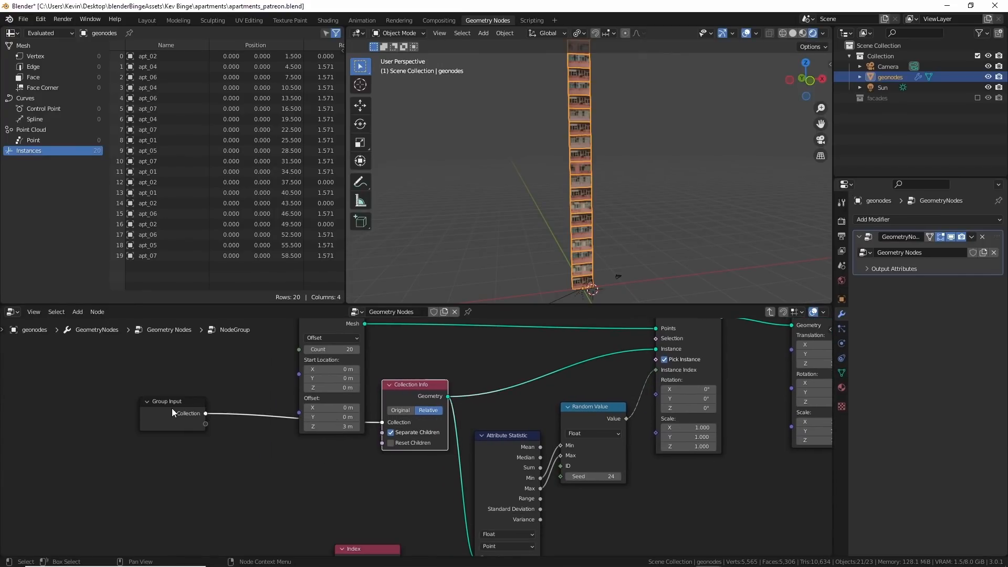
pyautogui.moveTo(709, 379); pyautogui.dragTo(122, 528)
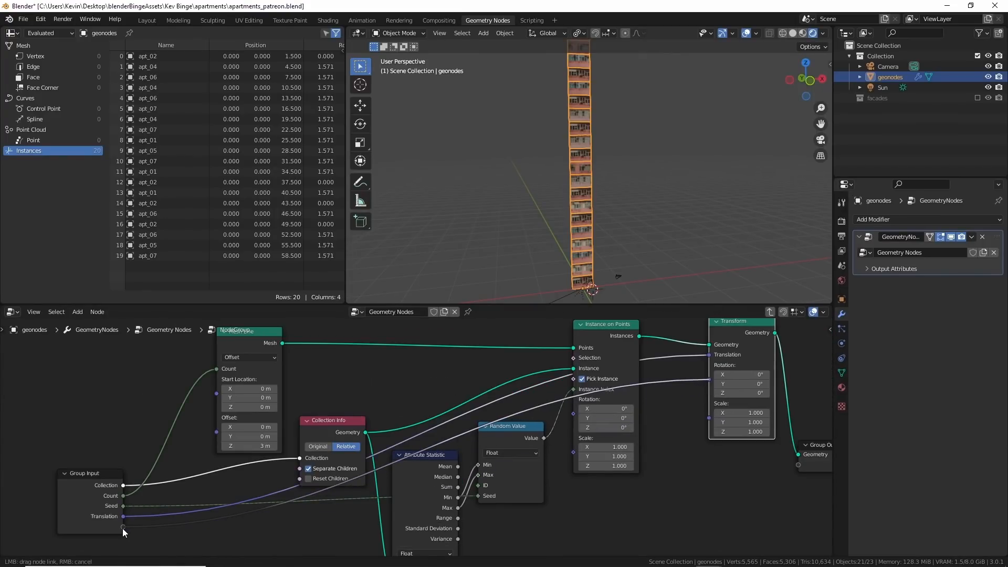
pyautogui.click(769, 311)
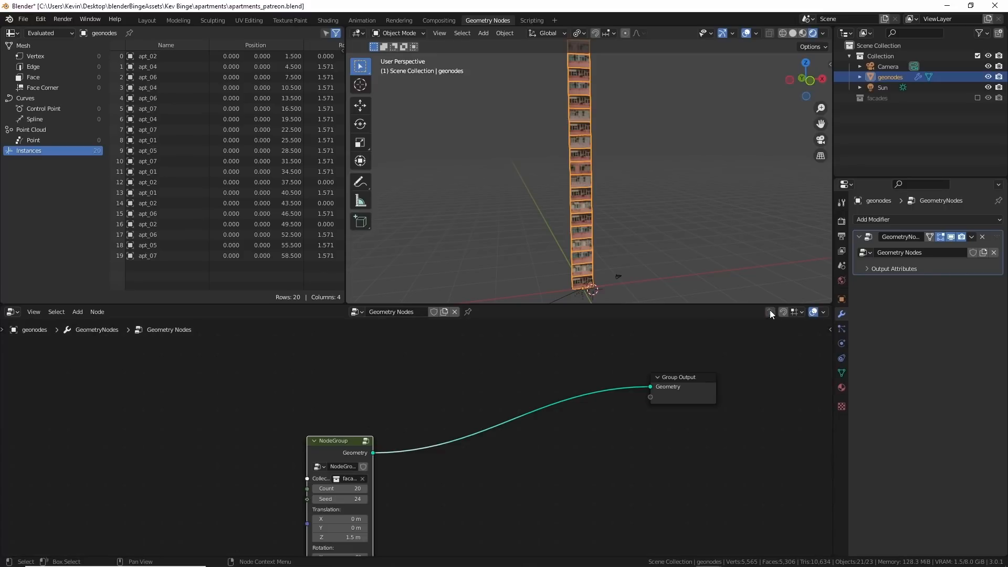
# Step: Reposition the node group and adjust its count, and expand the first NodeGroup in the Back Wall frame
pyautogui.moveTo(322, 444); pyautogui.dragTo(298, 395)
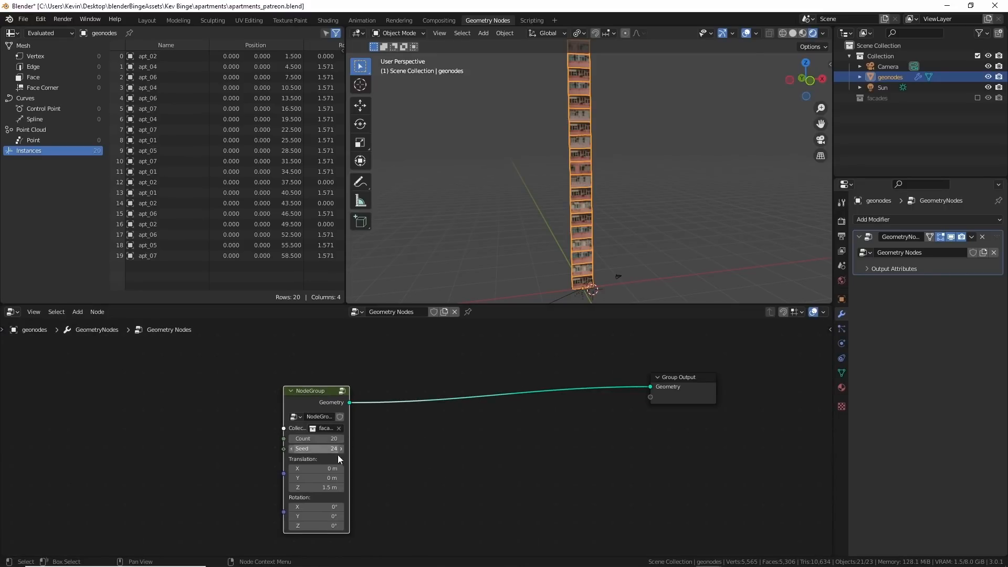
pyautogui.moveTo(331, 439)
pyautogui.mouseDown()
pyautogui.moveTo(307, 439)
pyautogui.moveTo(331, 438)
pyautogui.mouseUp()
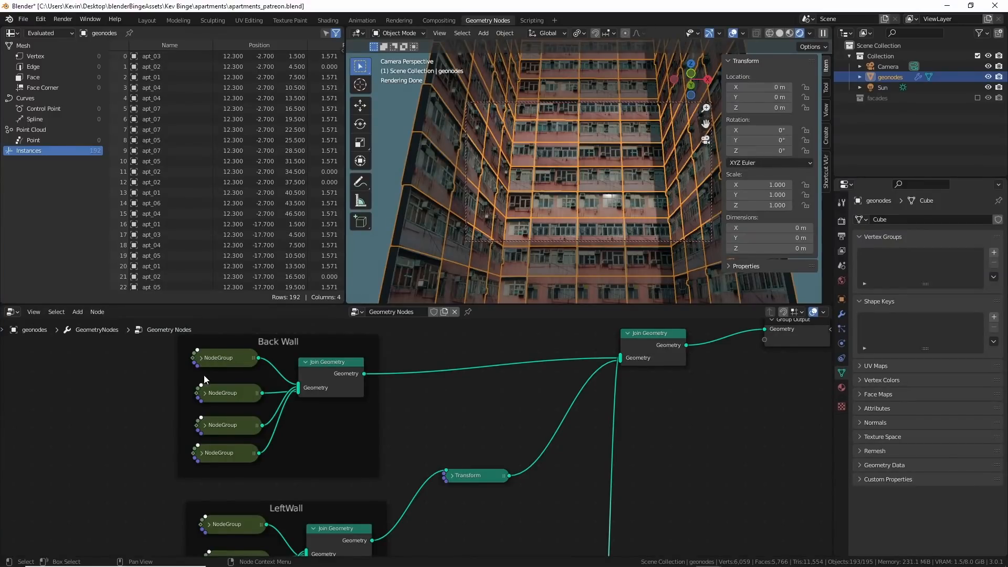
pyautogui.click(202, 359)
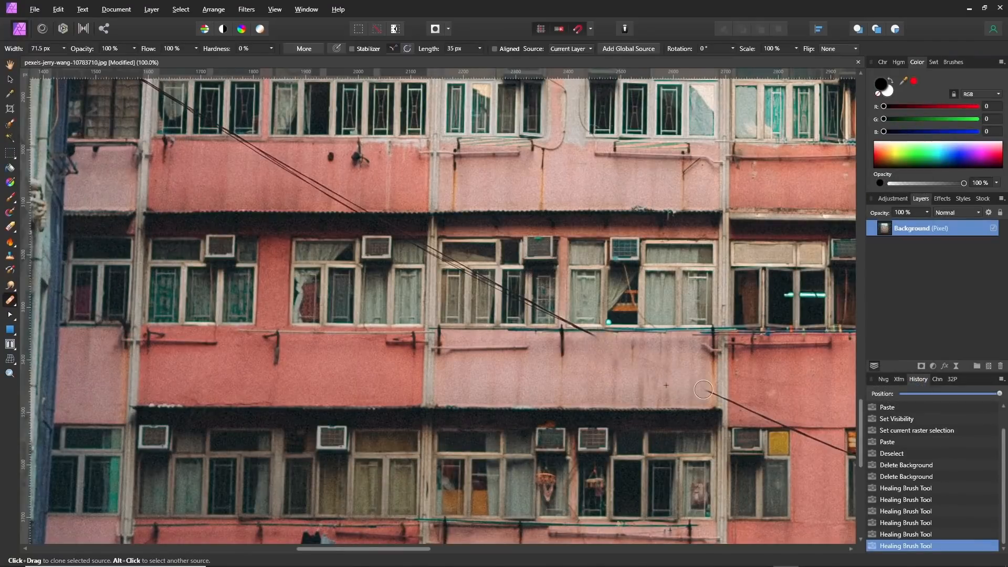
# Step: Switch to Affinity Photo and paint out the cable crossing the lower pink and red walls with the Healing Brush
pyautogui.moveTo(704, 400); pyautogui.dragTo(716, 405)
pyautogui.moveTo(737, 408); pyautogui.dragTo(790, 425)
# Step: Reduce the Healing Brush width to 32 px and remove the leftover cable across the pillar and the adjoining red wall
pyautogui.keyDown('ctrl'); pyautogui.scroll(5, 714, 403); pyautogui.keyUp('ctrl')
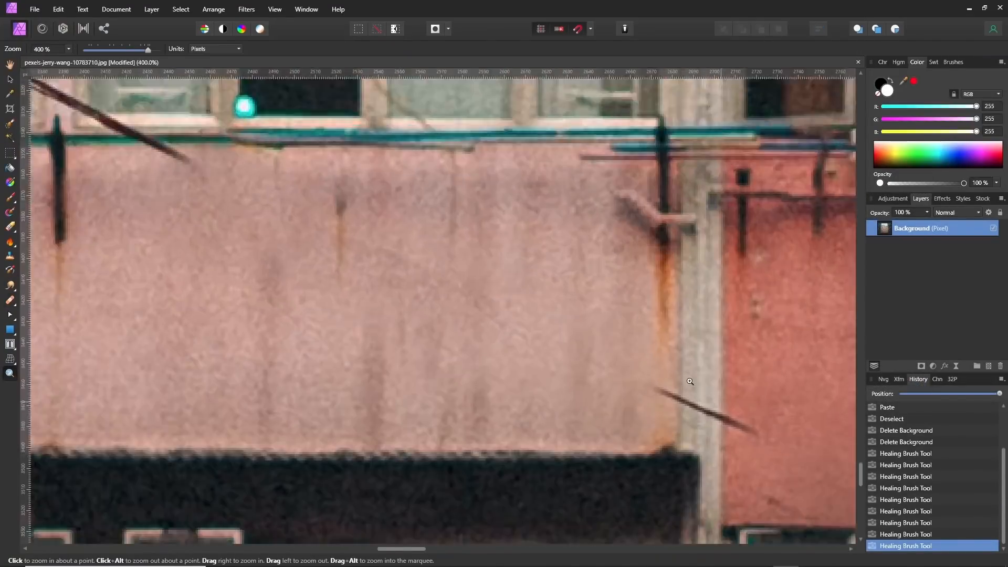
pyautogui.moveTo(63, 48); pyautogui.dragTo(37, 59)
pyautogui.moveTo(593, 344); pyautogui.dragTo(638, 362)
pyautogui.moveTo(557, 336); pyautogui.dragTo(583, 344)
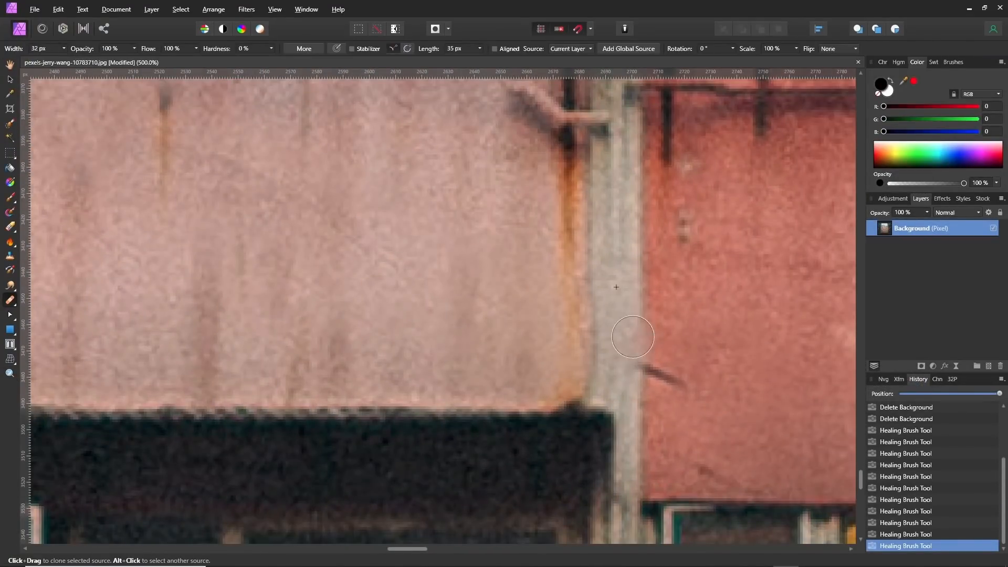
pyautogui.hotkey('ctrl', 'z')
pyautogui.moveTo(643, 367); pyautogui.dragTo(680, 386)
# Step: Sample clean pink wall as the healing source and paint out the cable's end just below the windows
pyautogui.scroll(-2, 665, 368)
pyautogui.hscroll(-5, 499, 281)
pyautogui.scroll(4, 499, 282)
pyautogui.keyDown('alt'); pyautogui.click(473, 448); pyautogui.keyUp('alt')
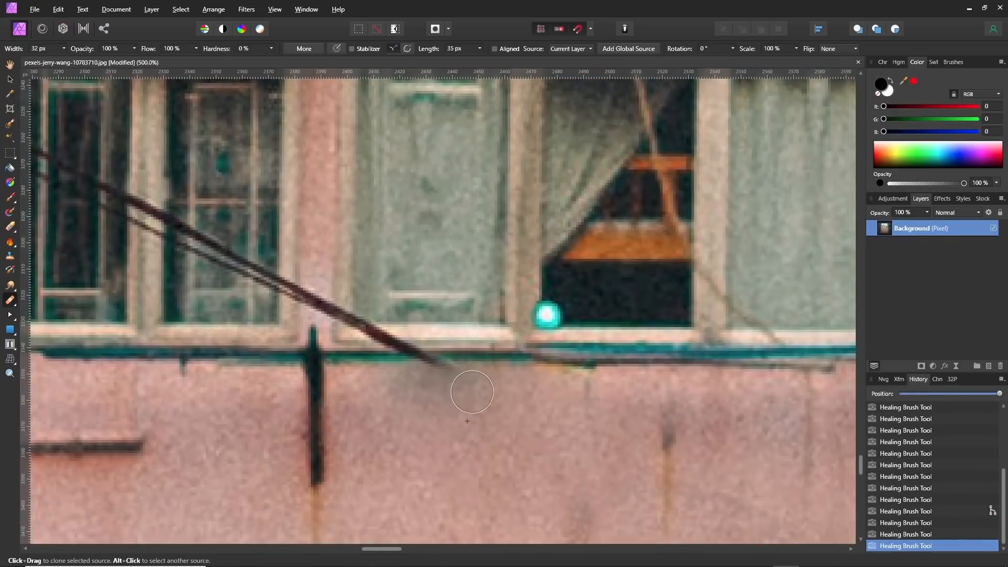
pyautogui.moveTo(466, 386); pyautogui.dragTo(421, 344)
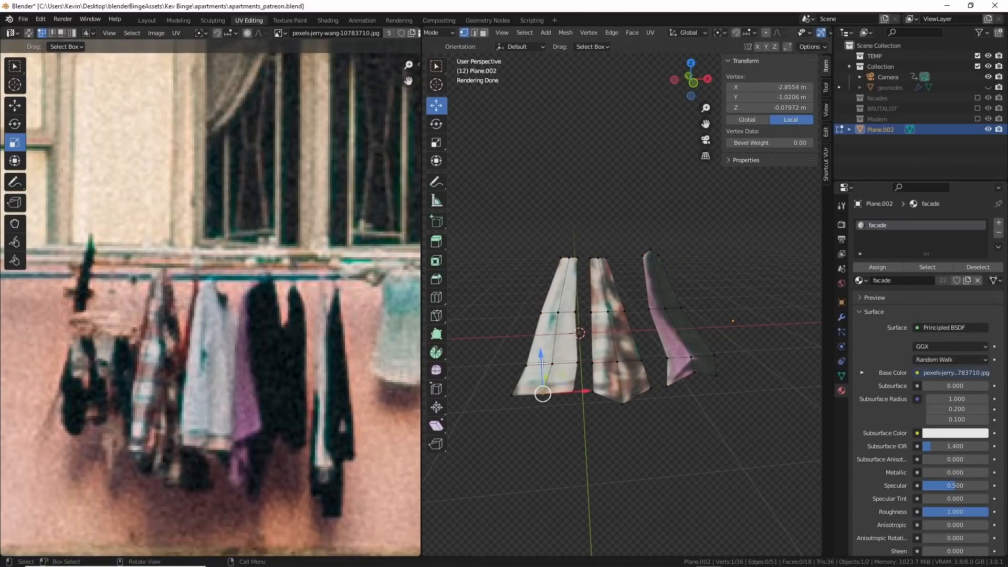
# Step: Switch to Blender, finish editing the clothes planes, enable the facades collection and hide facade objects from apt_02 onward
pyautogui.press('Tab')
pyautogui.click(977, 98)
pyautogui.click(887, 129)
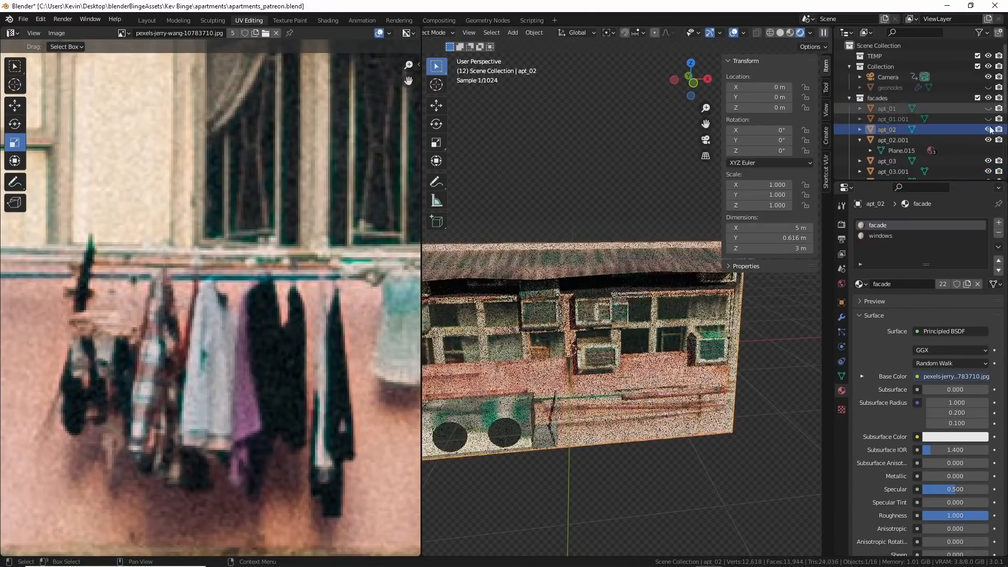
pyautogui.moveTo(989, 130); pyautogui.dragTo(988, 172)
pyautogui.scroll(-3, 976, 105)
pyautogui.click(988, 76)
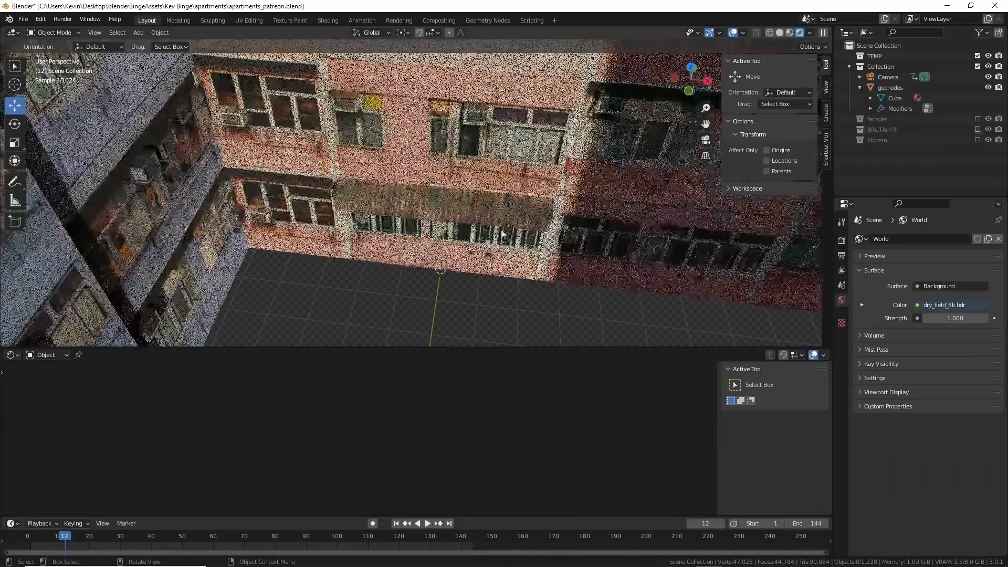
# Step: View the assembled apartment walls through the scene camera
pyautogui.press('KP_0')
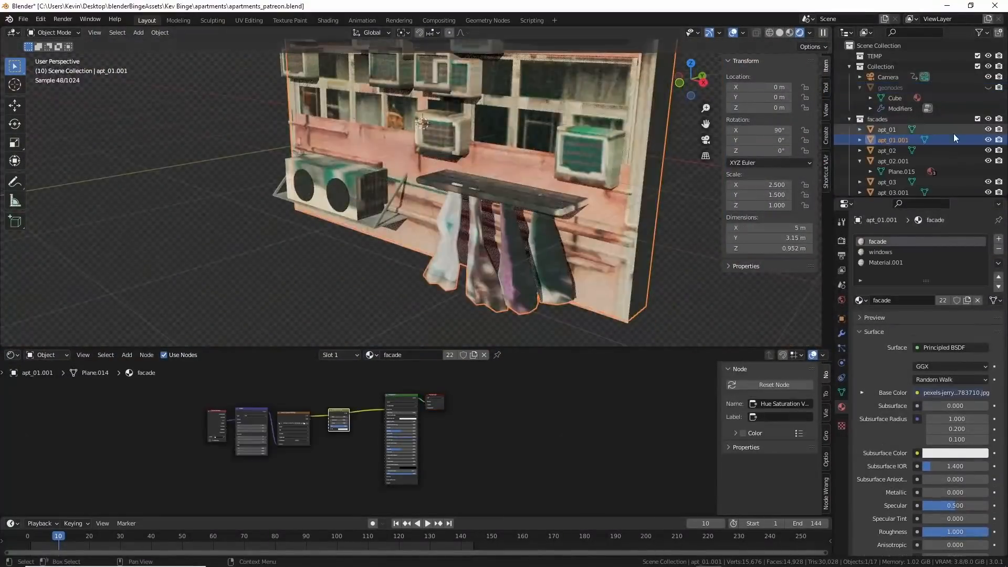
# Step: Edit the apt_01.001 mesh and grow the selection across the awning and the hanging clothes
pyautogui.press('Tab')
pyautogui.press('ctrl+KP_Add')
pyautogui.press('ctrl+KP_Add')
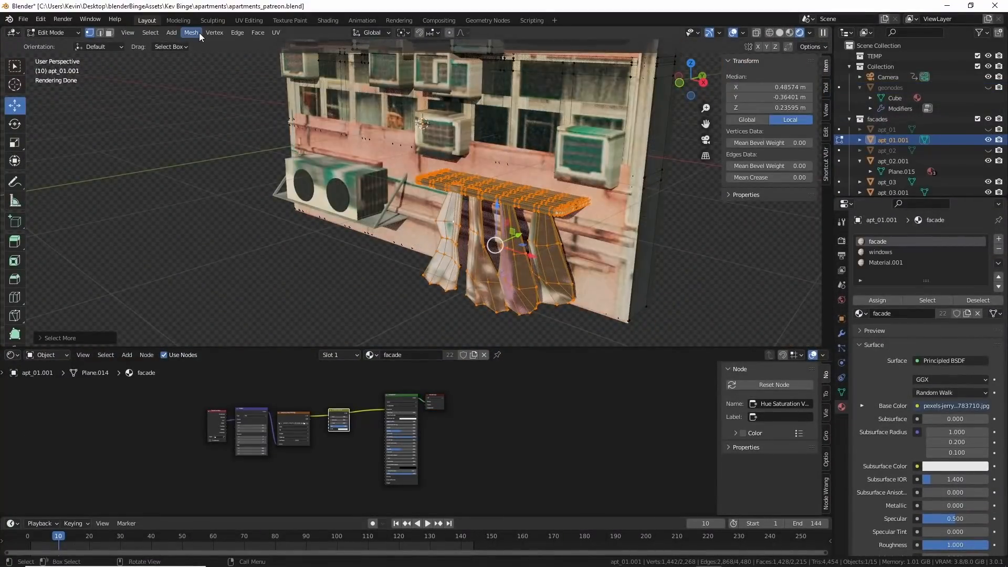
pyautogui.click(199, 35)
pyautogui.moveTo(219, 130)
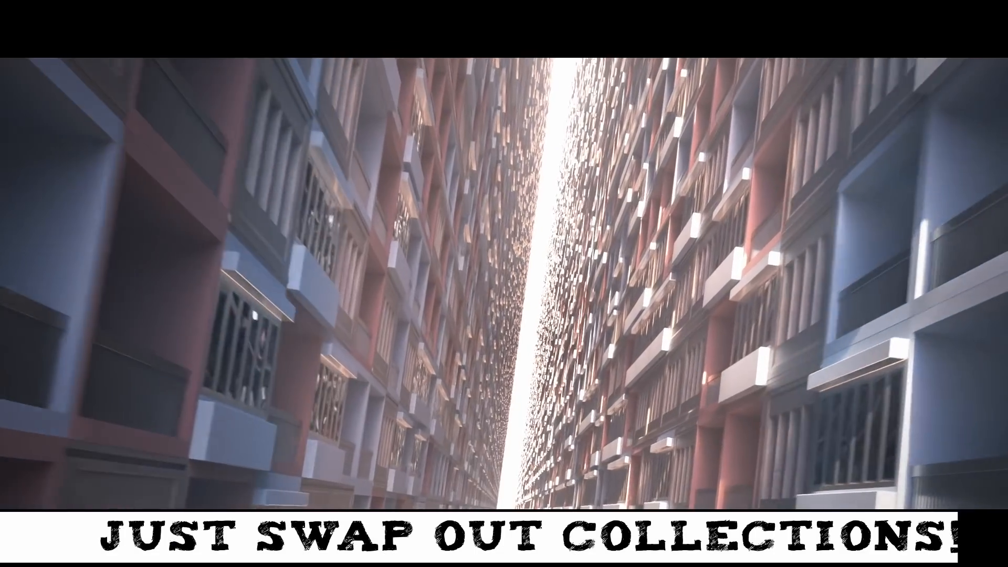